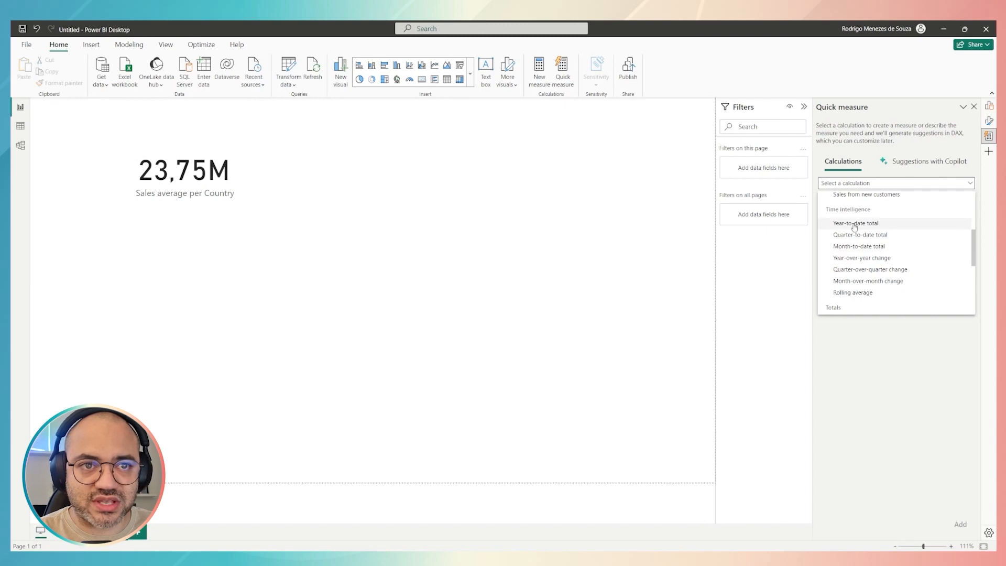
click(855, 223)
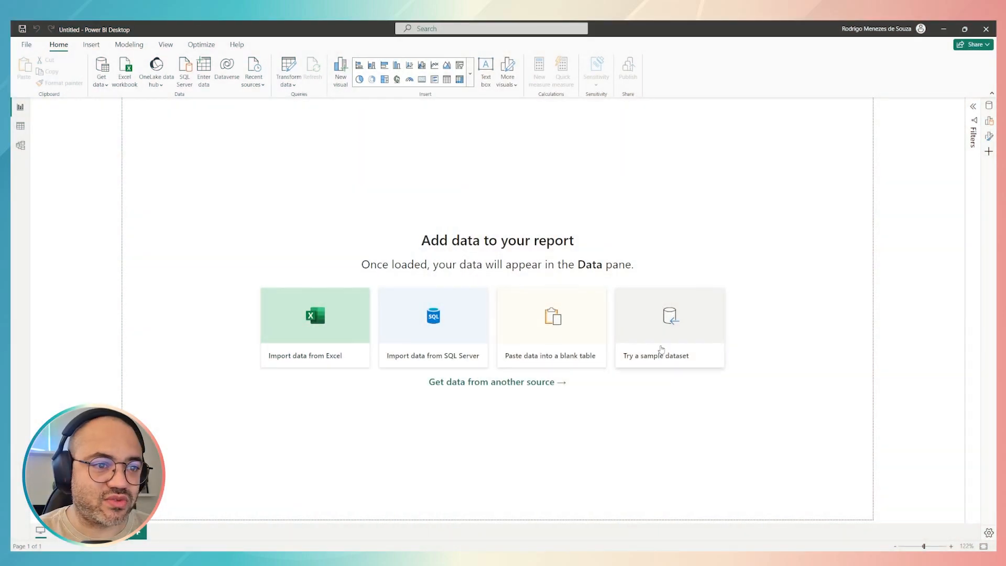
Load the financials table from the Financial Sample.xlsx sample dataset into the report.
click(670, 333)
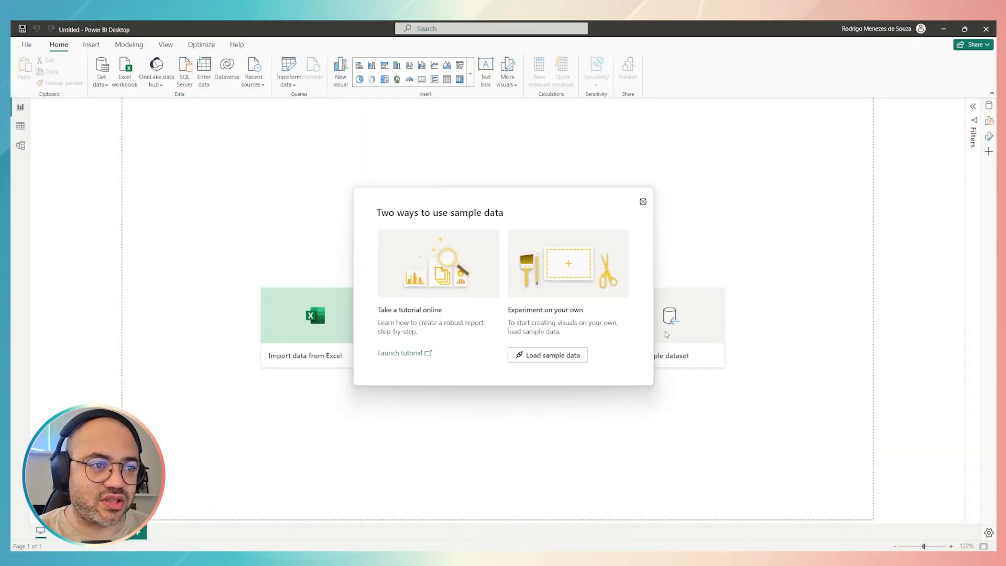
click(540, 357)
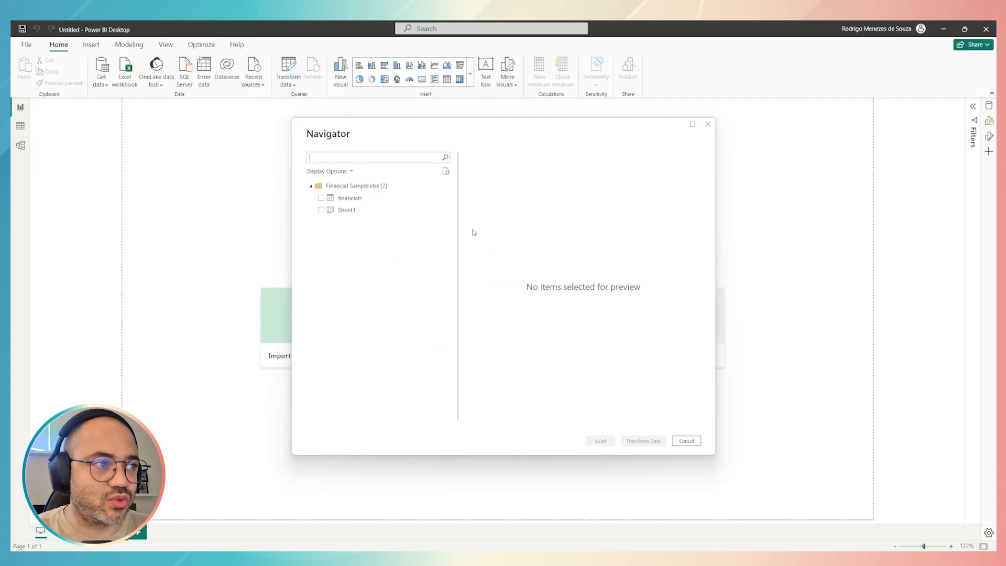
click(321, 198)
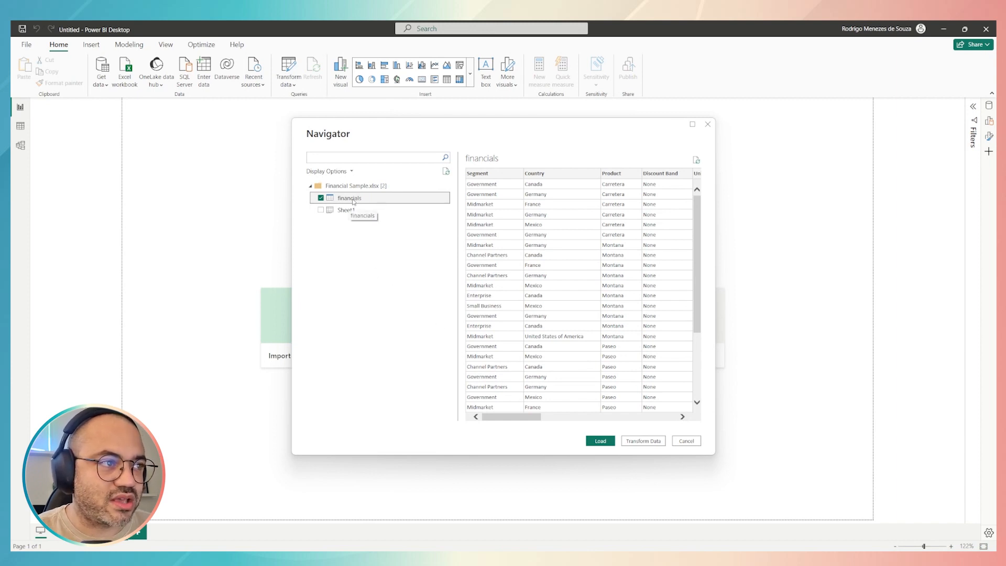
click(601, 440)
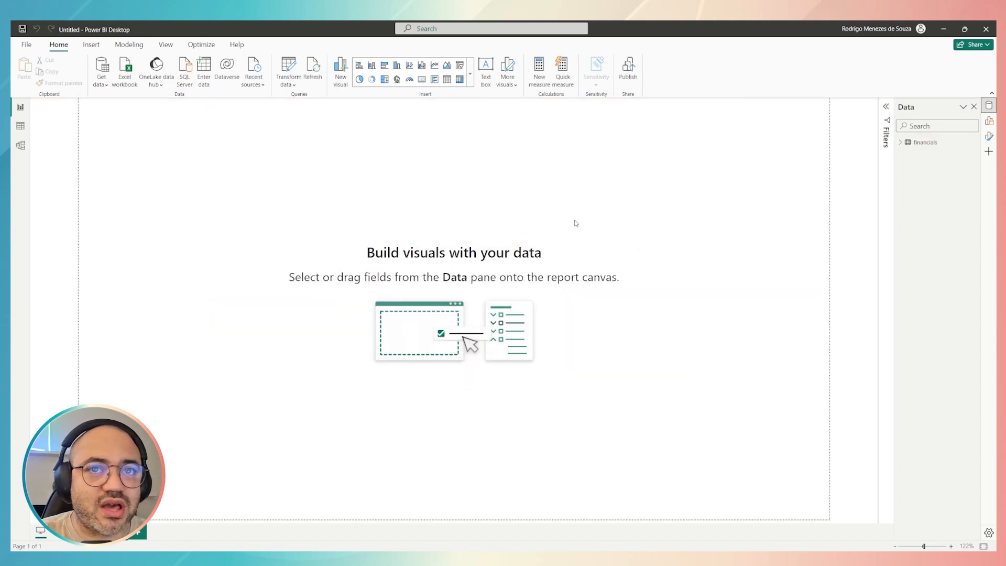
Expand the financials table to view its fields and inspect the properties of the Sales column.
click(988, 106)
click(989, 106)
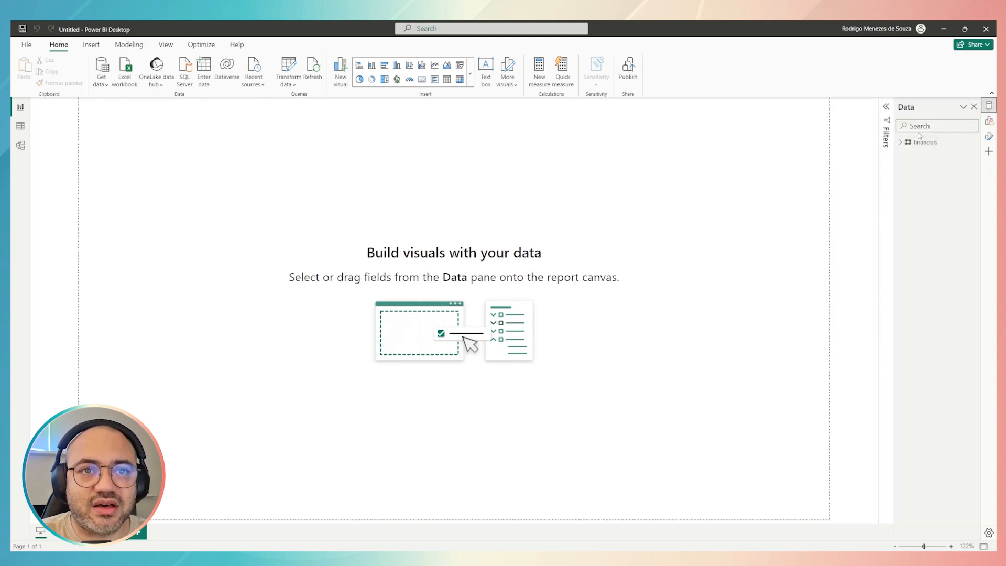
click(900, 142)
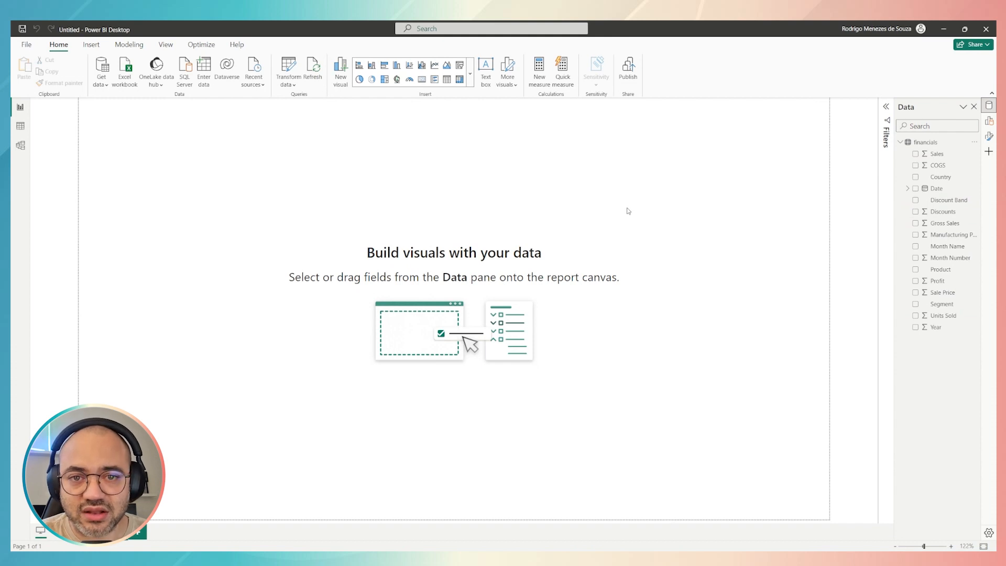
click(938, 155)
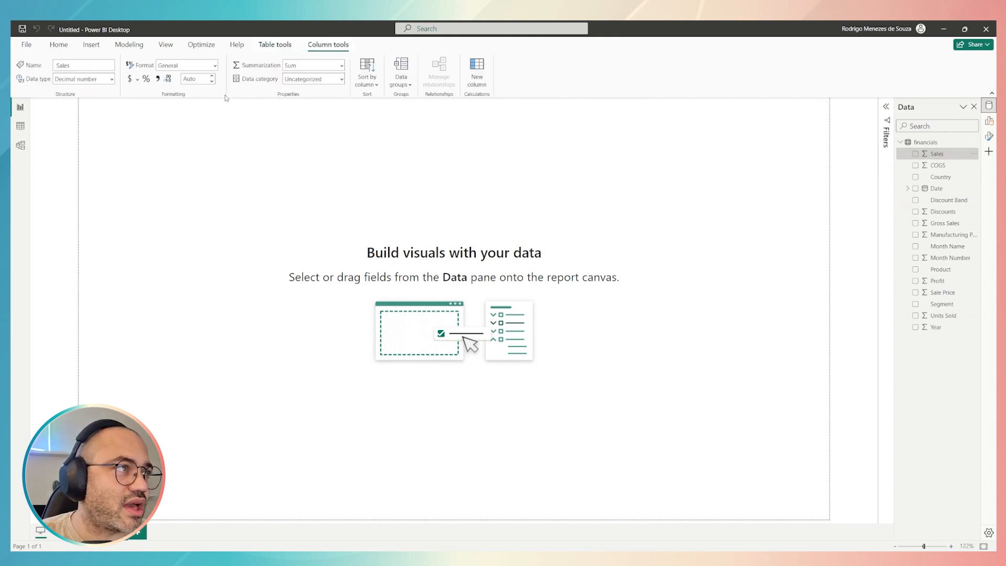
Start a quick measure, look at the Copilot suggestions option, and return to the predefined calculations.
click(57, 45)
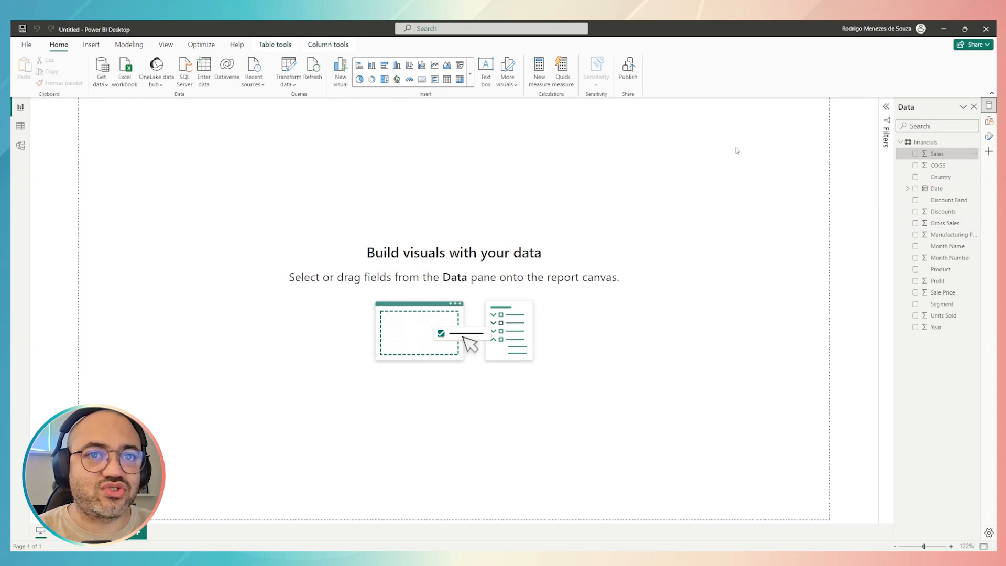
click(563, 68)
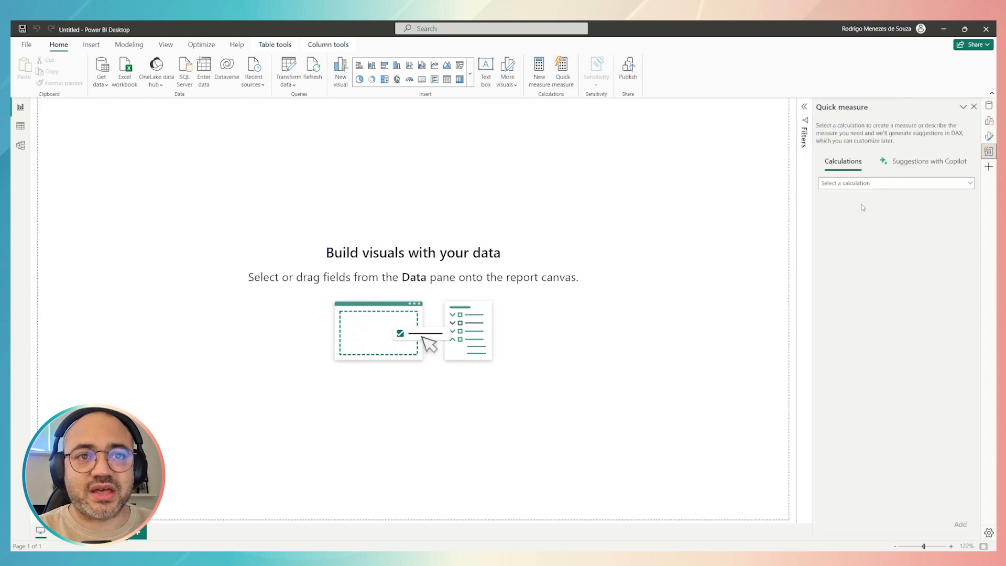
click(925, 168)
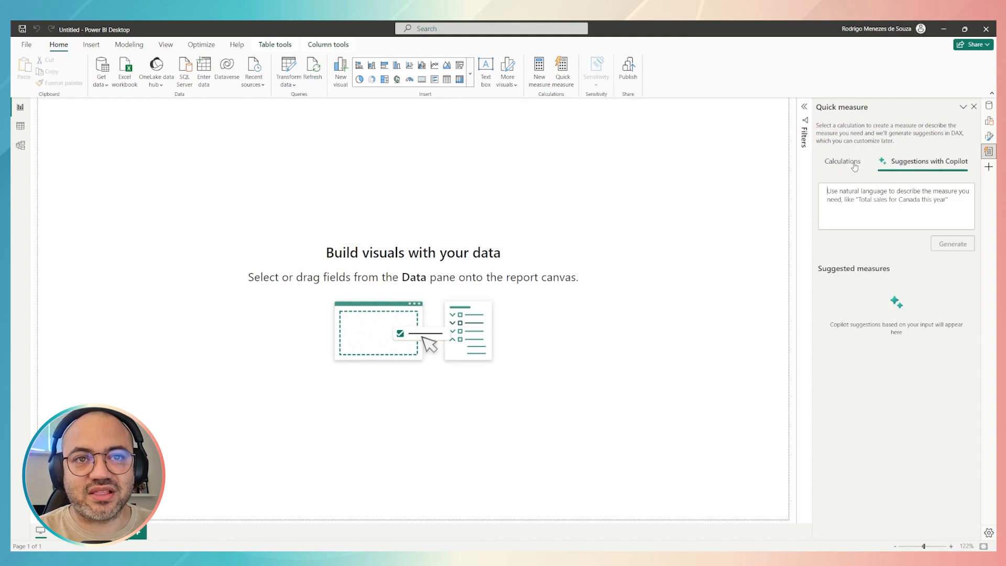
click(855, 166)
click(917, 167)
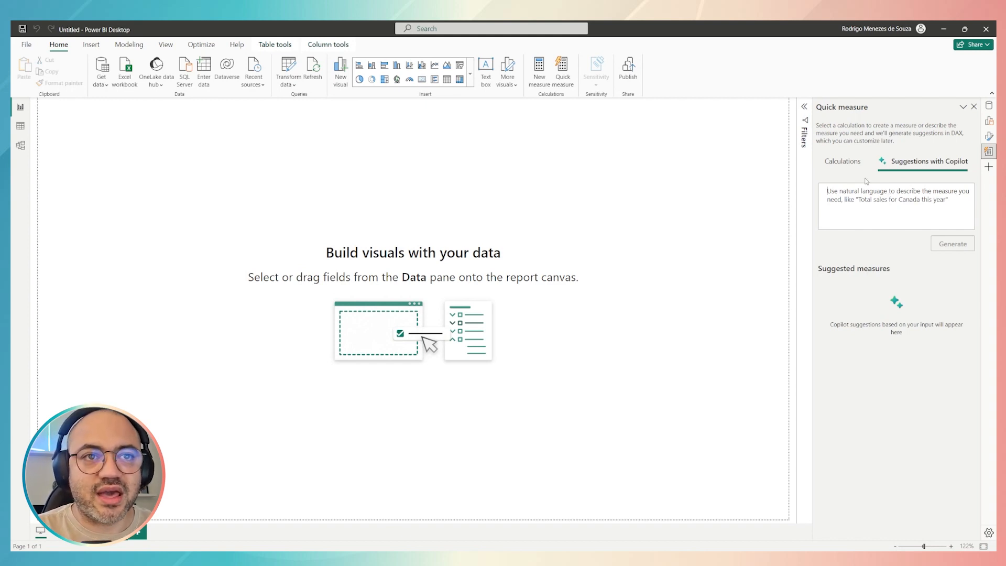
click(847, 166)
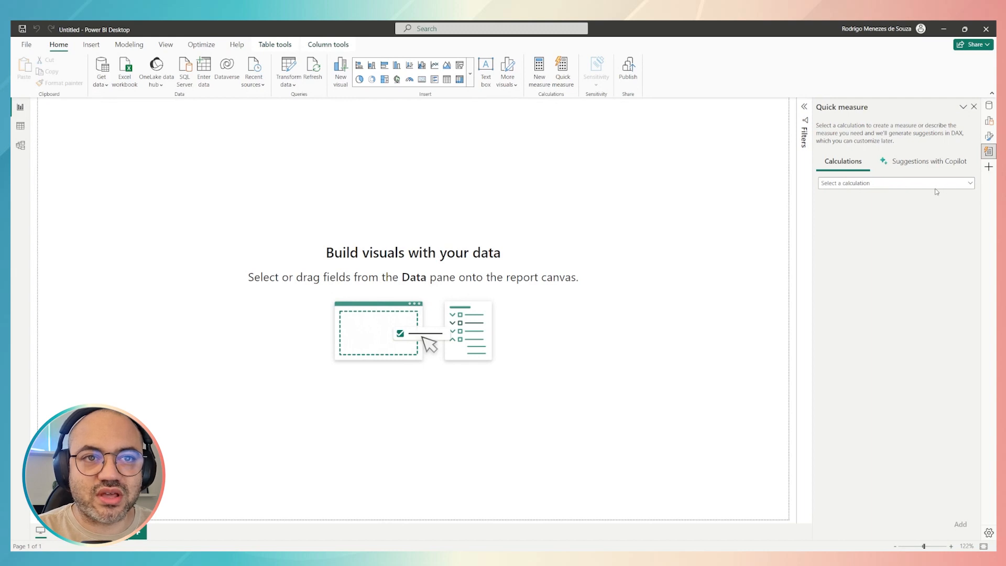
Add an Average per category quick measure with the sum of Sales as base value and Country as category.
click(961, 186)
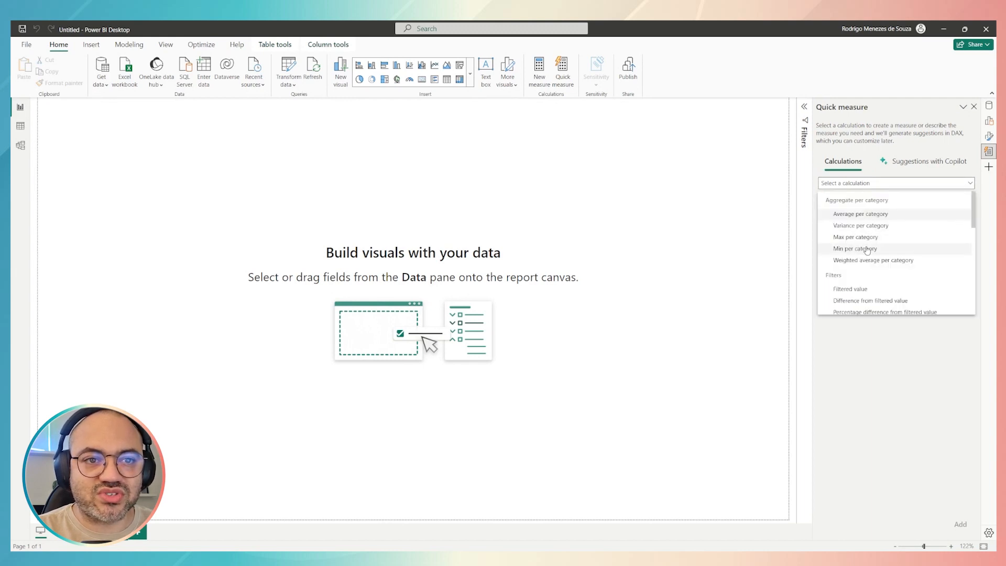
scroll(867, 250, down, 1)
scroll(867, 250, down, 10)
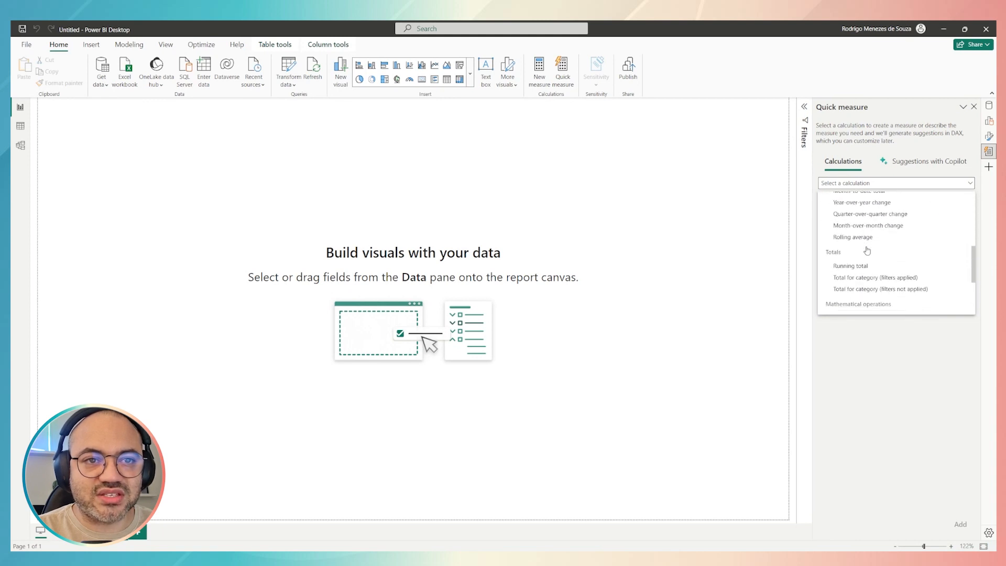
scroll(882, 262, up, 11)
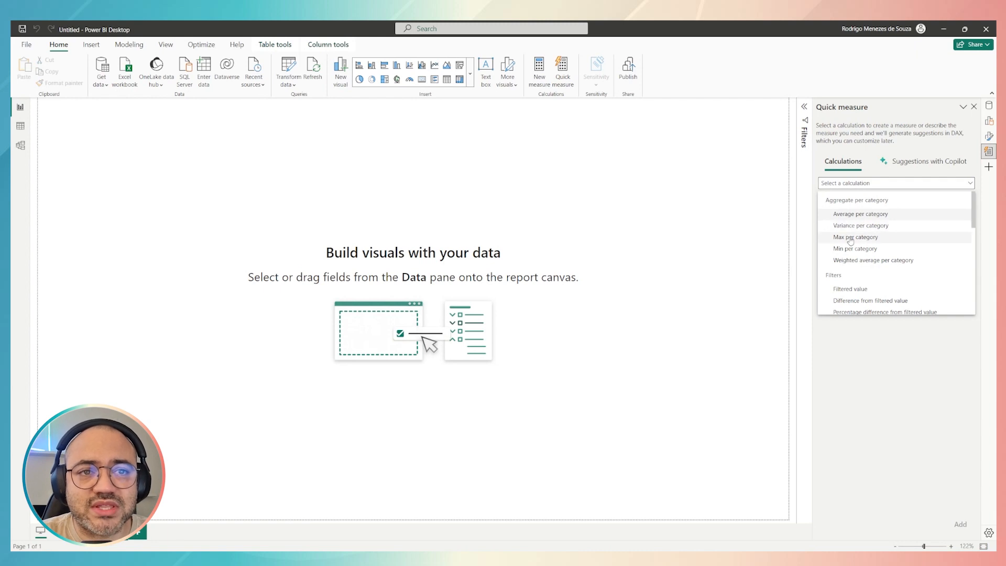
click(872, 215)
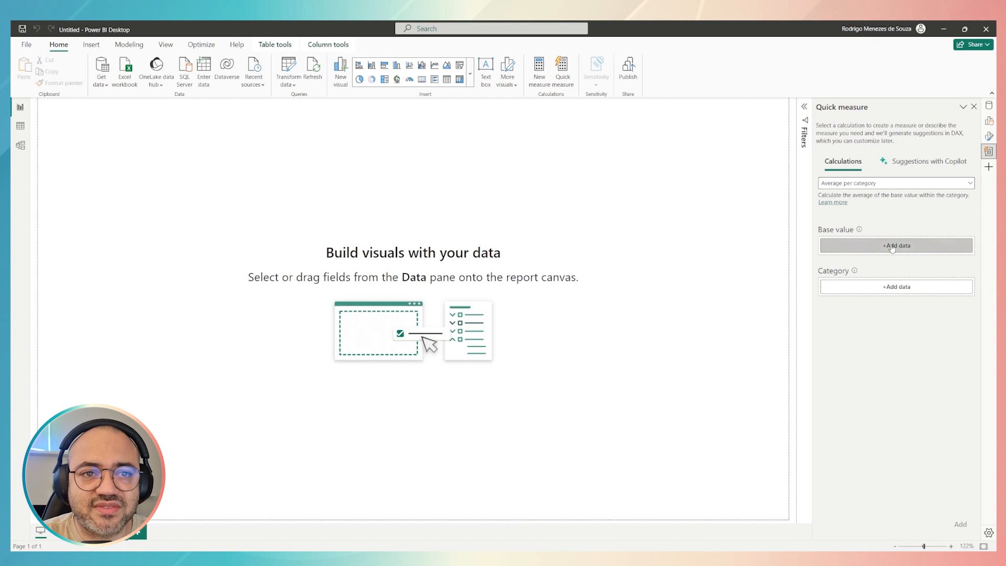
click(871, 245)
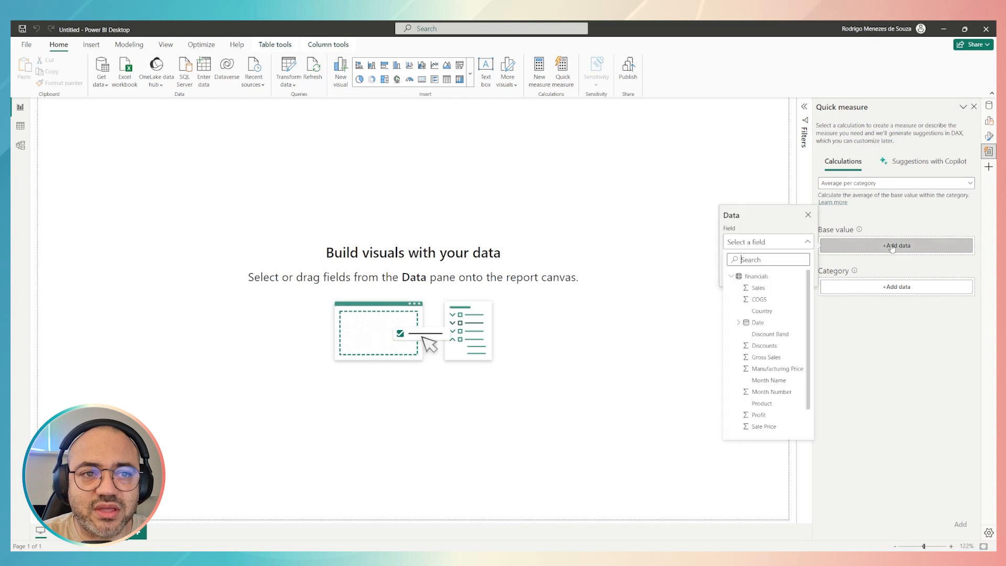
click(767, 289)
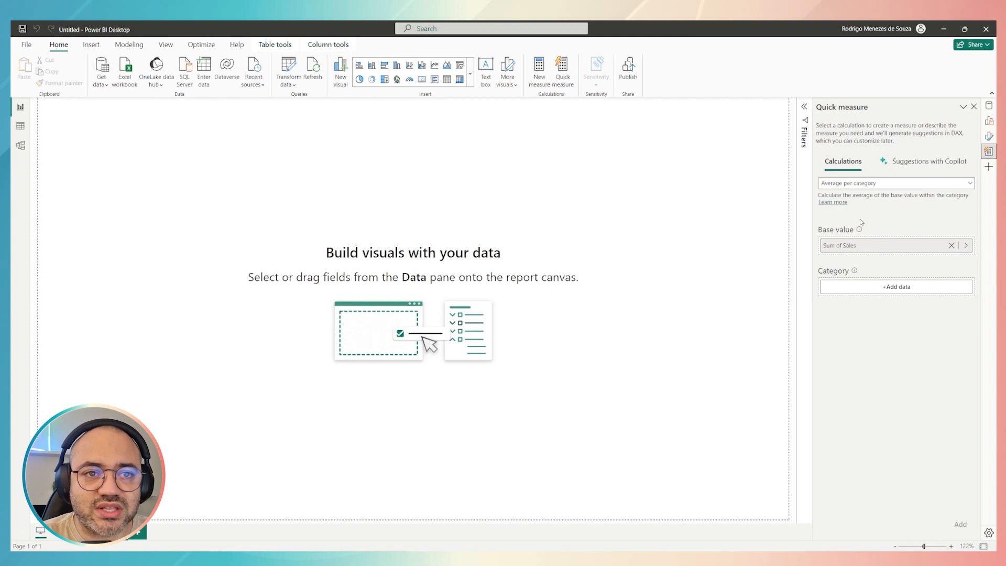
click(873, 291)
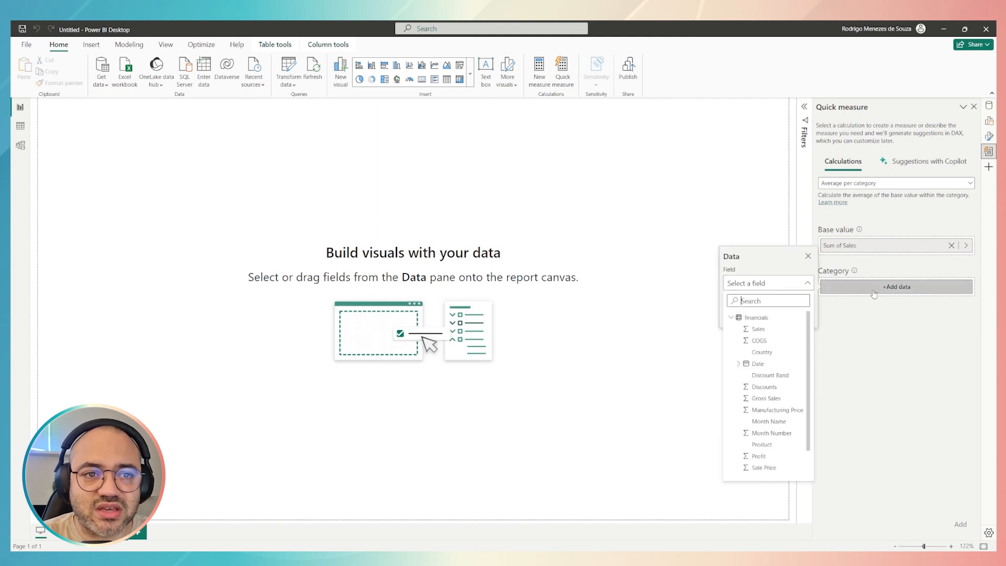
click(762, 352)
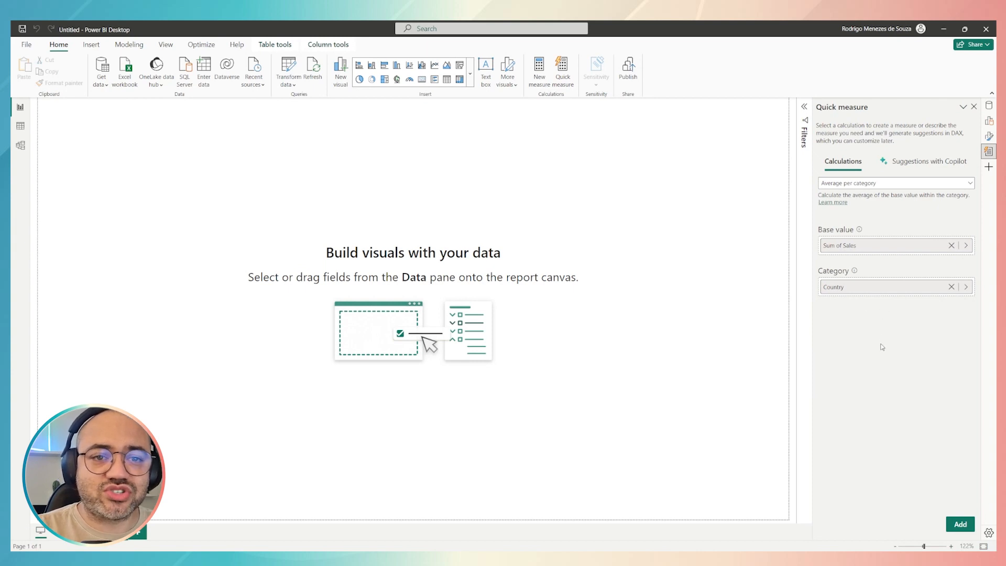
click(959, 524)
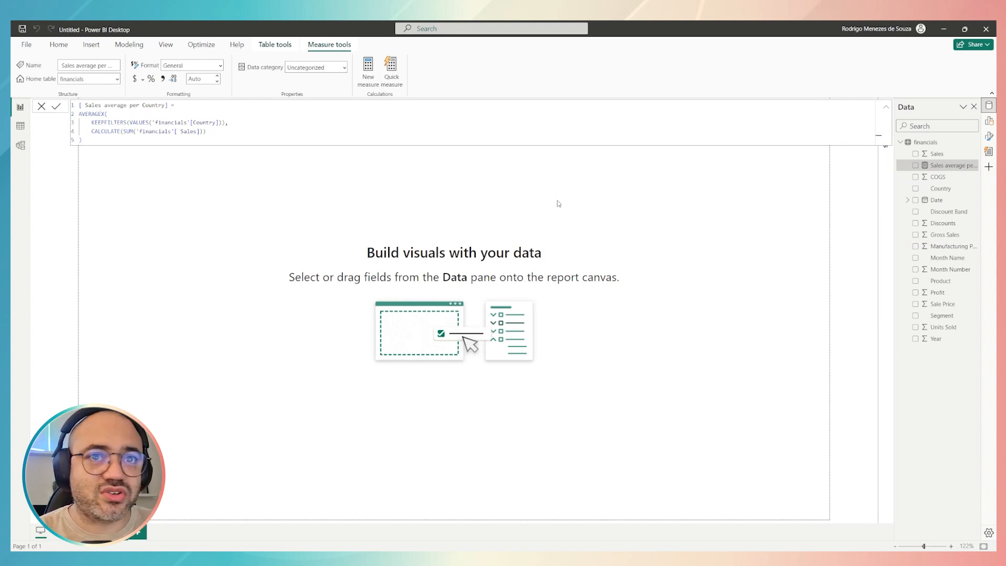
Show the Sales average per Country measure in a card on the report page and widen the card to about double.
click(915, 165)
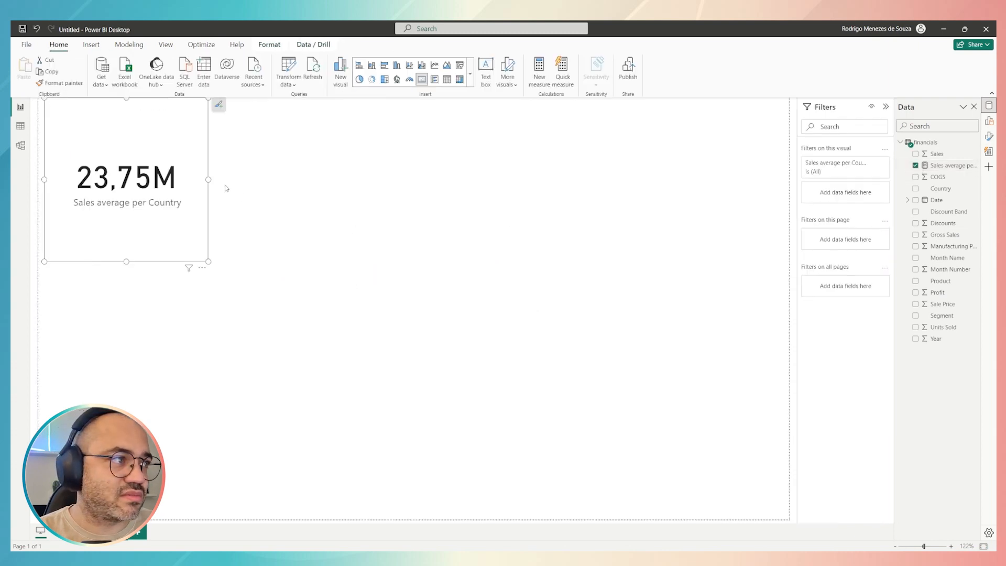
drag(208, 179, 370, 179)
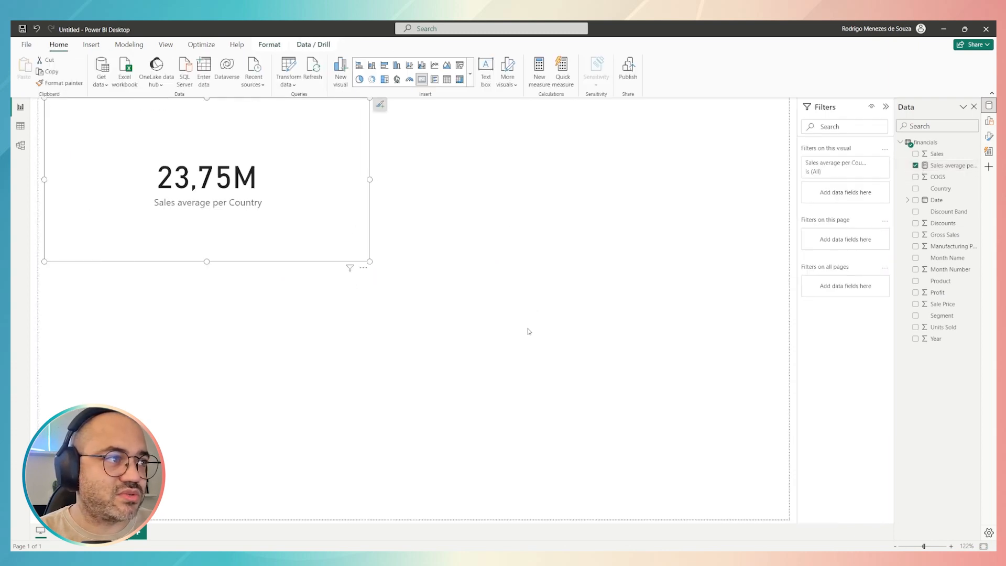
click(569, 254)
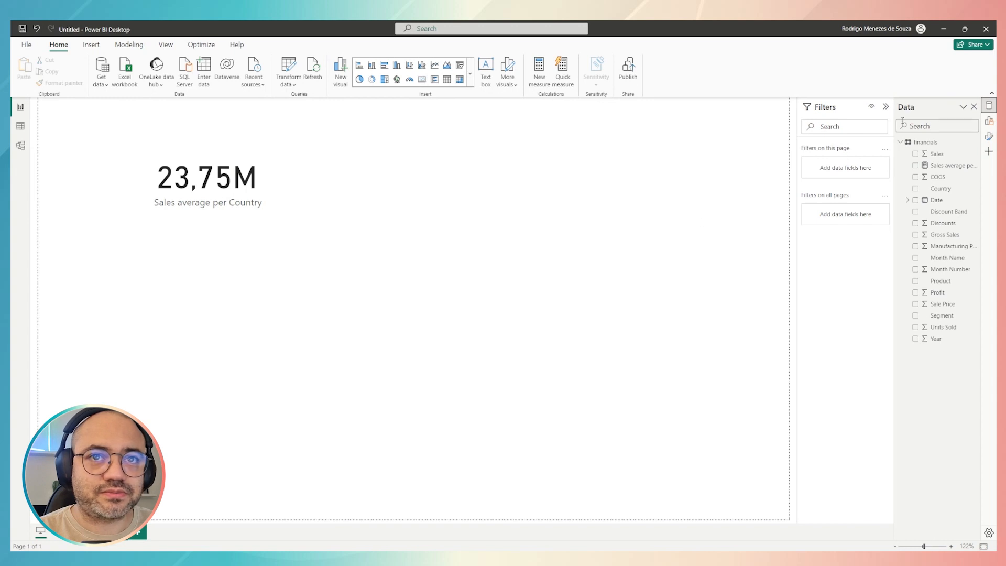
Start another quick measure using the Year-to-date total time intelligence calculation.
click(973, 107)
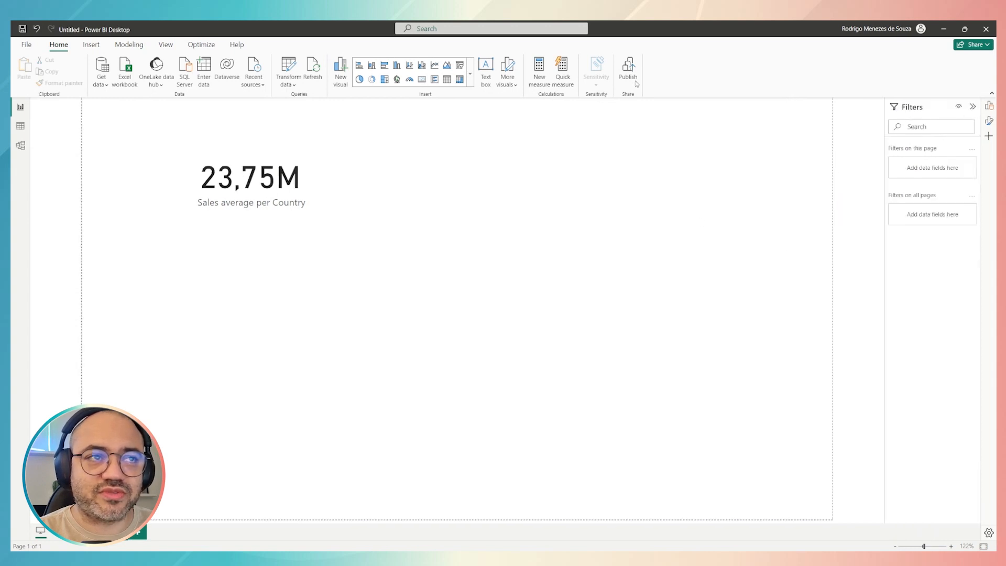
click(562, 79)
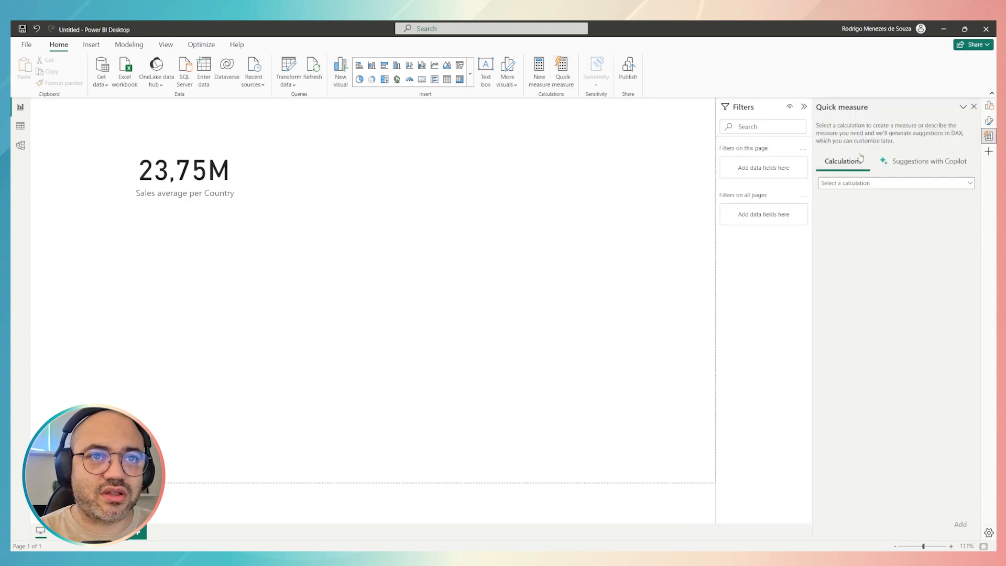
click(849, 185)
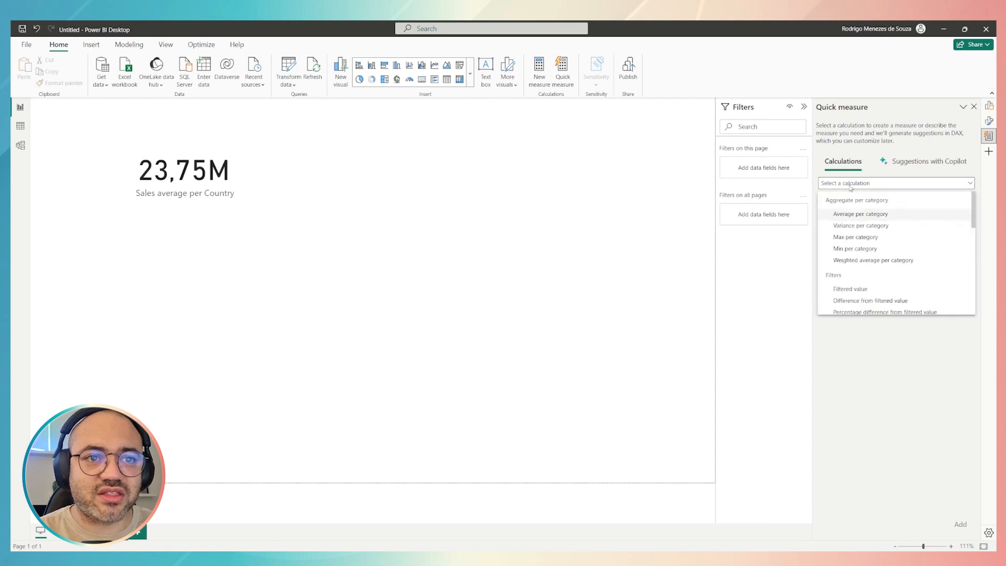
scroll(884, 257, down, 3)
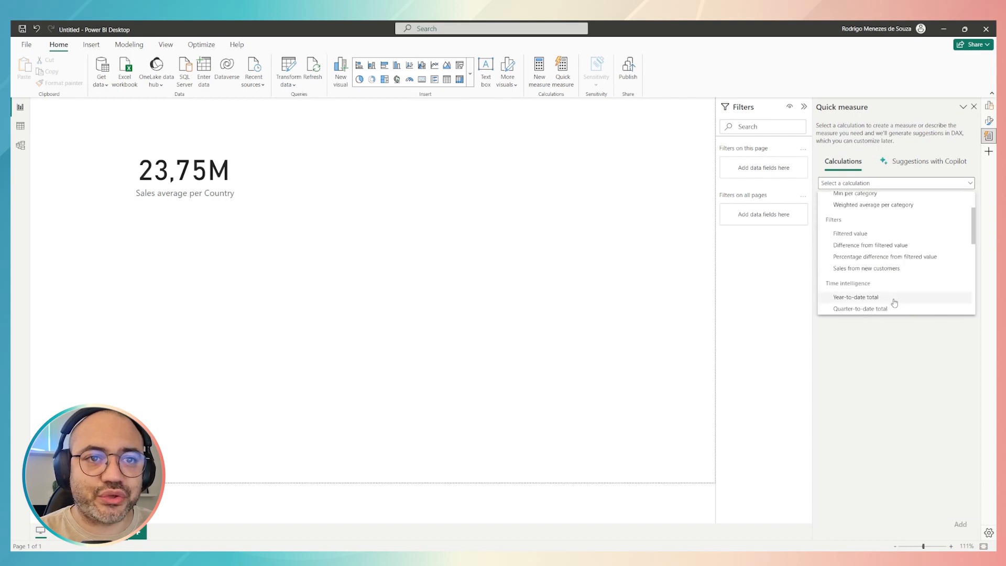
scroll(893, 297, down, 3)
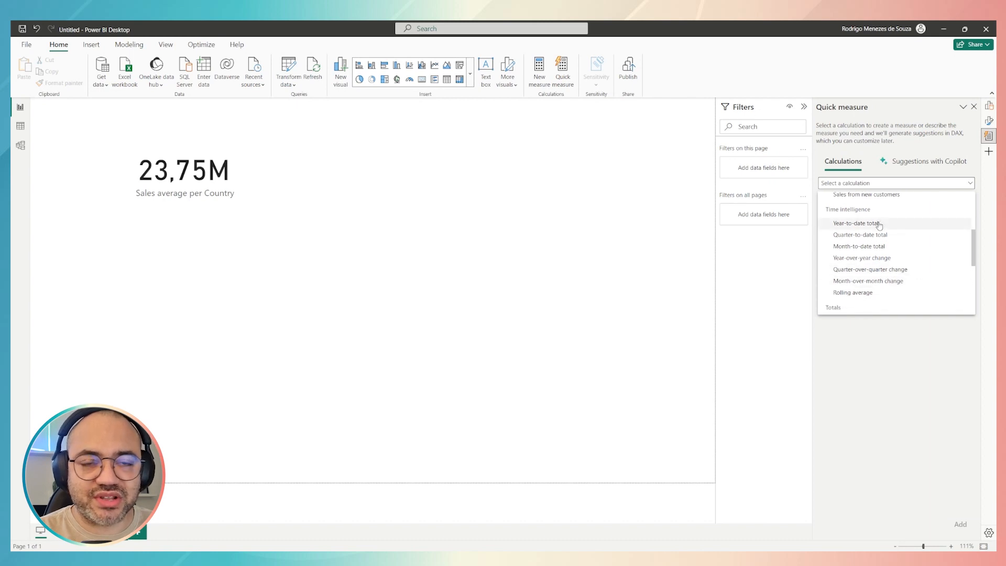
scroll(886, 259, down, 2)
scroll(885, 288, up, 2)
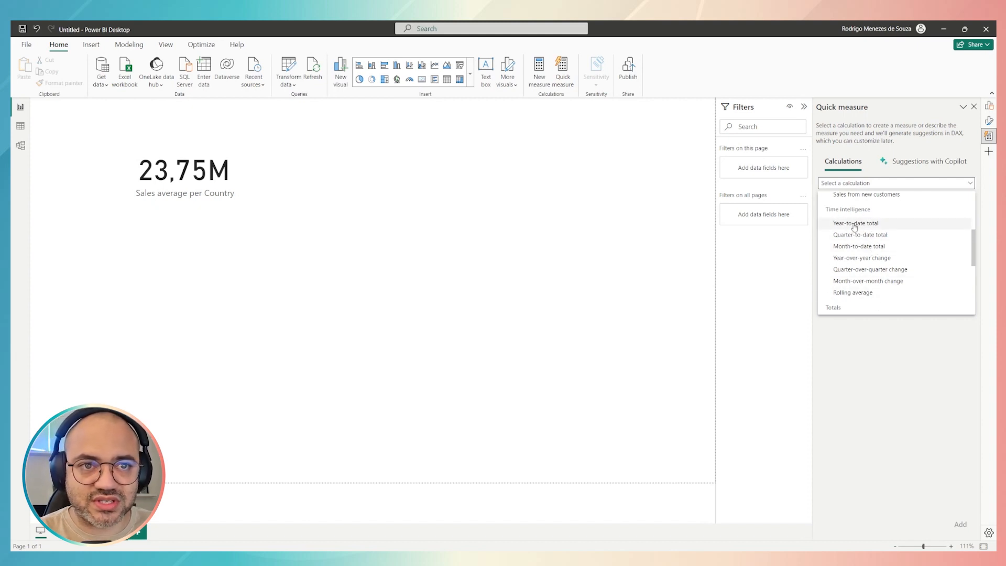
click(855, 223)
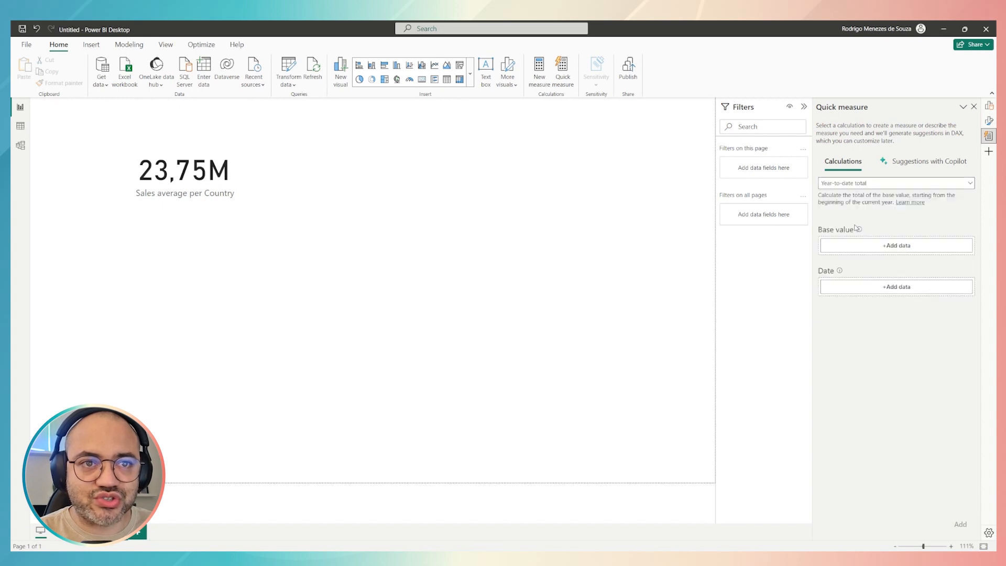
Add the Year-to-date total quick measure with the sum of Sales as base value and the Date field as date.
click(897, 246)
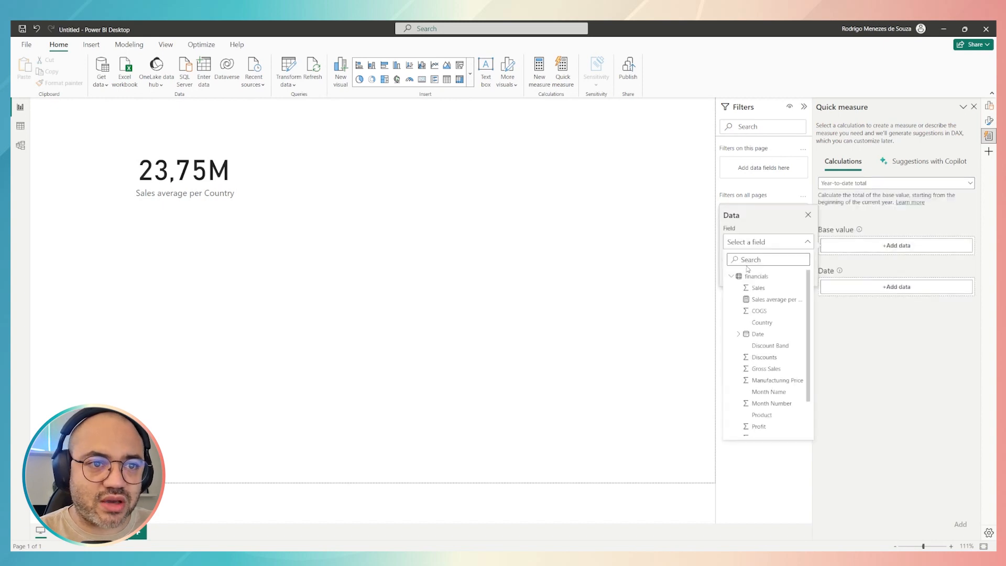
click(753, 288)
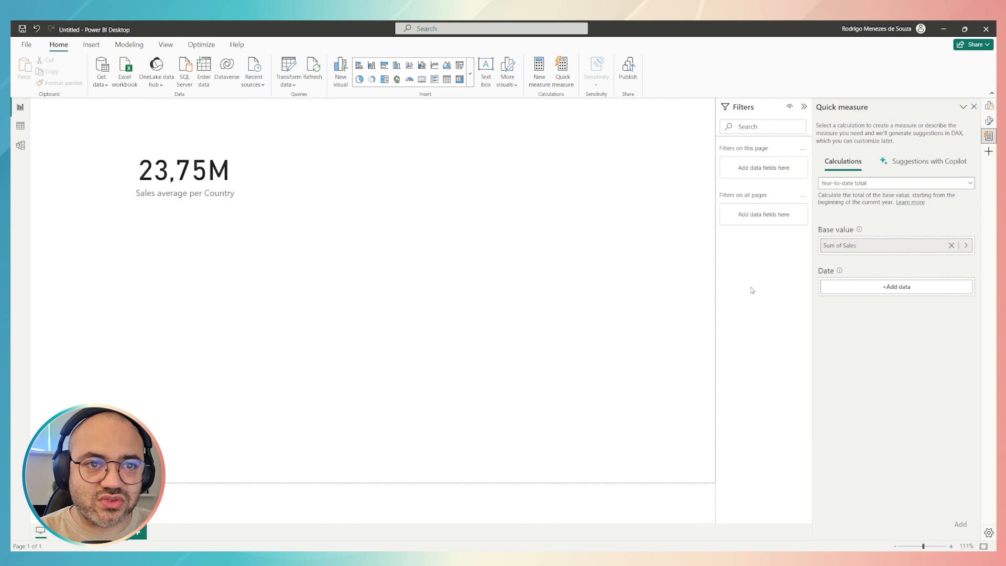
click(887, 291)
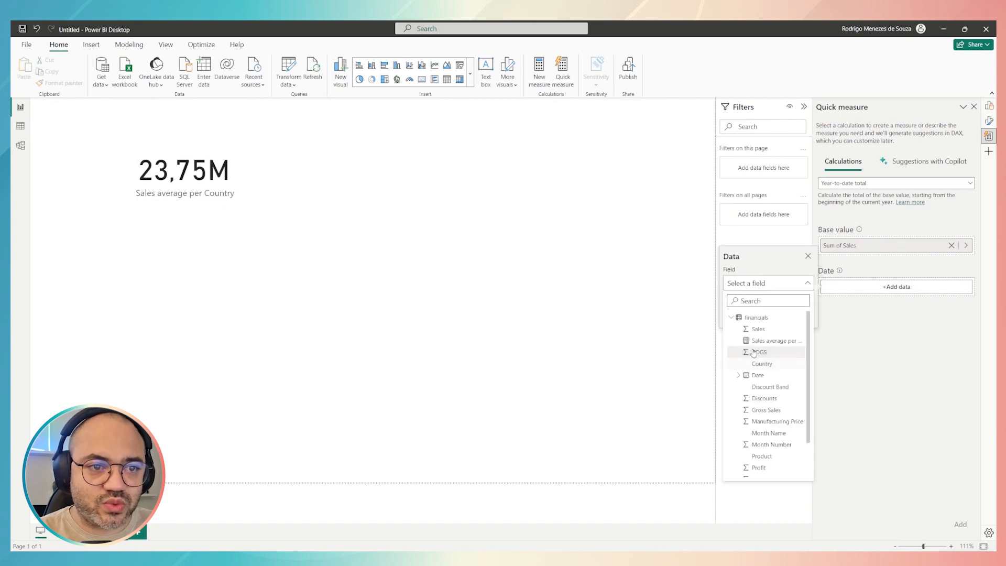
scroll(749, 354, down, 1)
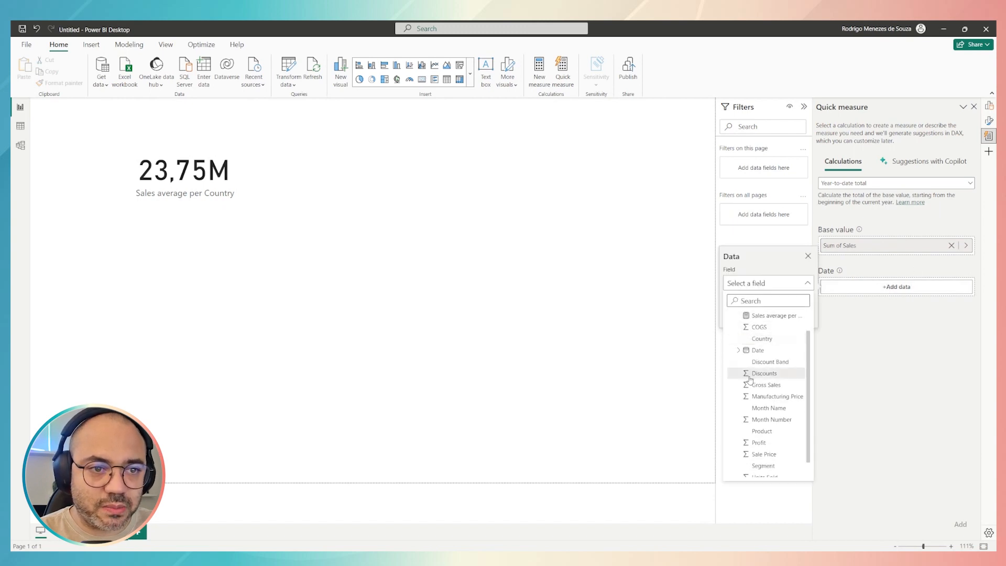
click(738, 351)
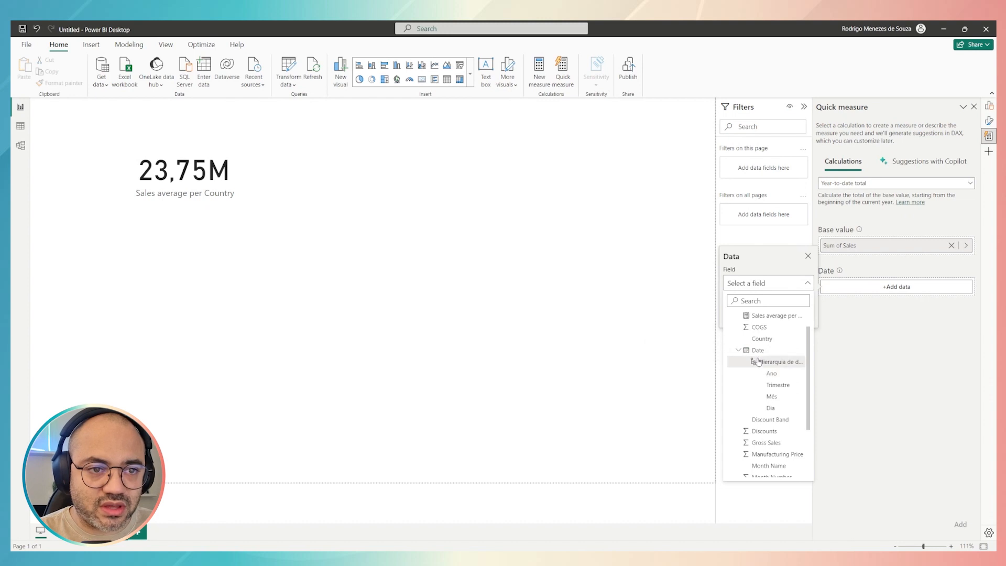
click(778, 399)
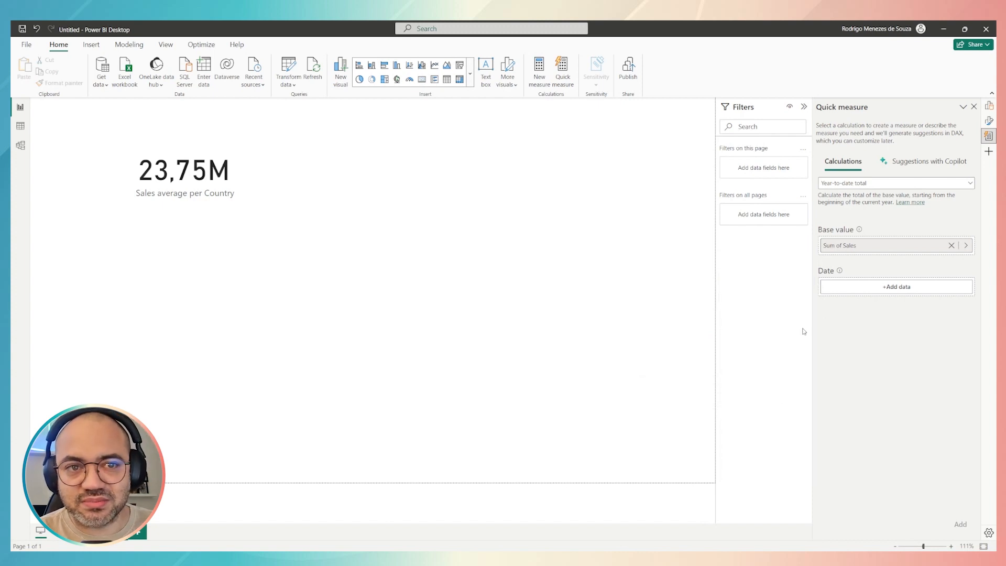
click(866, 287)
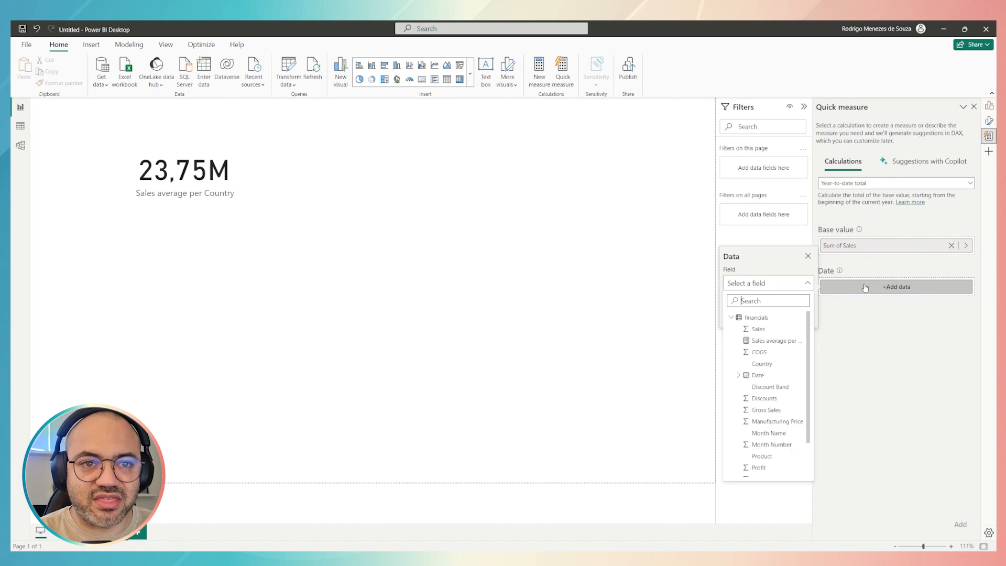
click(758, 375)
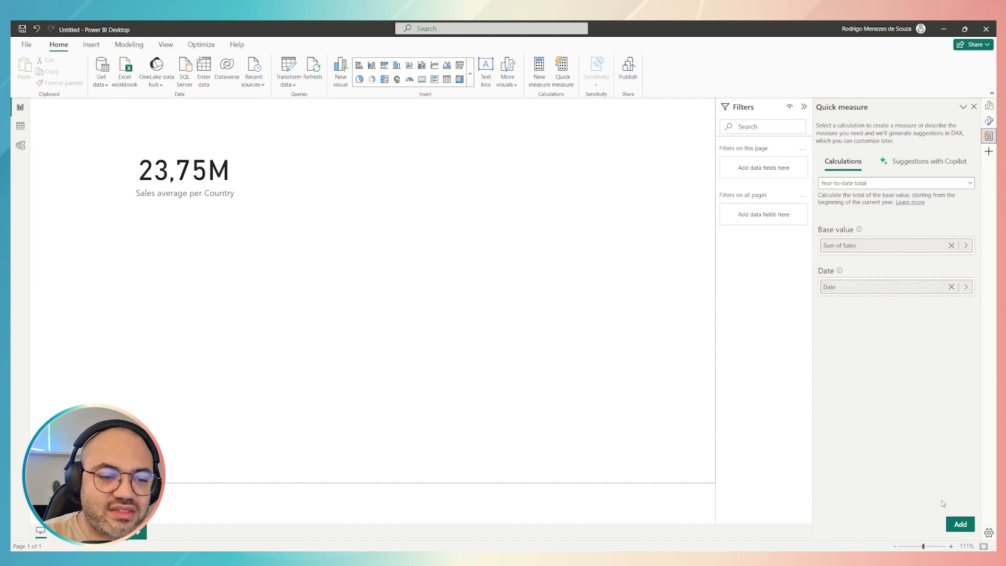
click(967, 524)
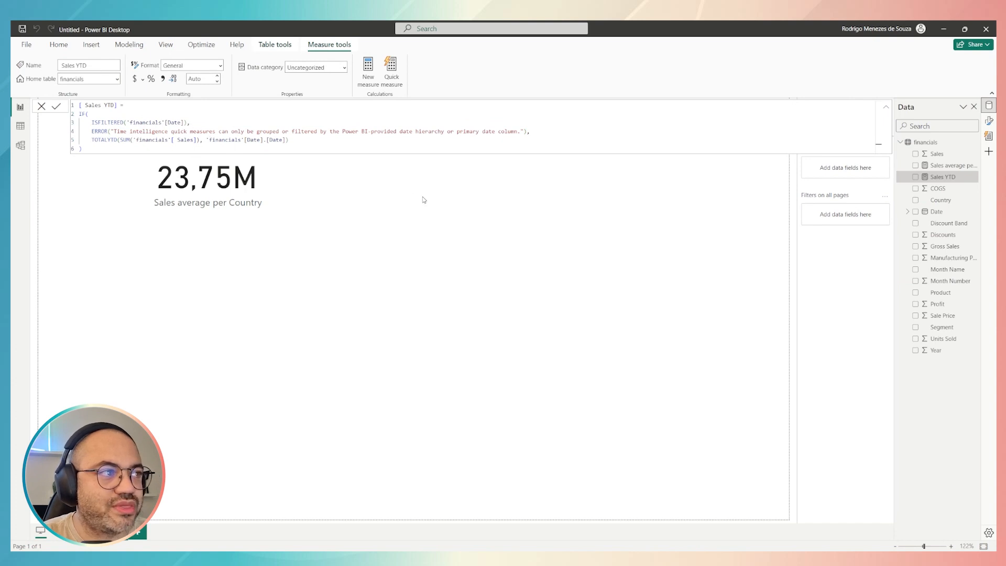
Review the DAX formula of the Sales YTD measure and widen the field list enough to read the full measure names.
click(542, 320)
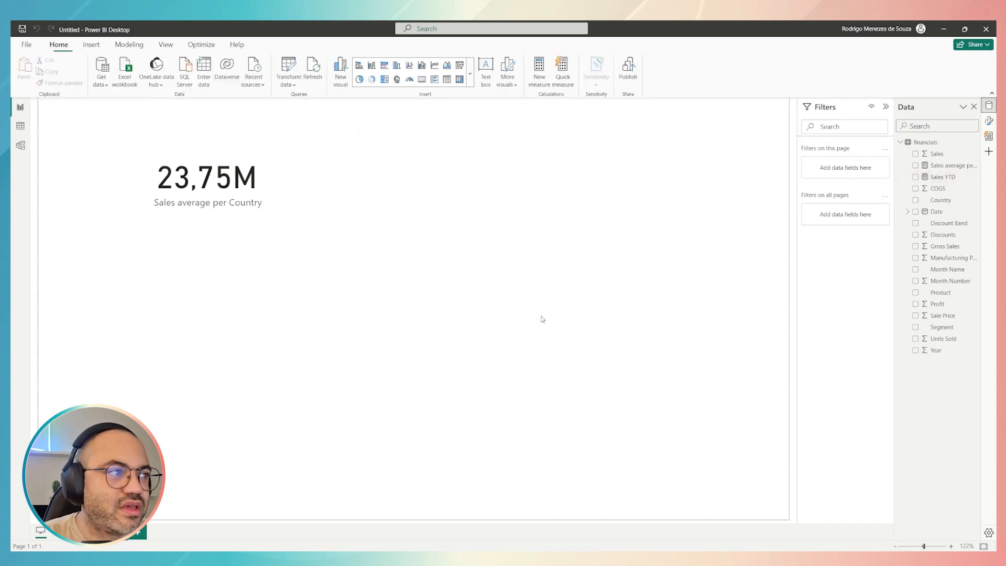
click(943, 178)
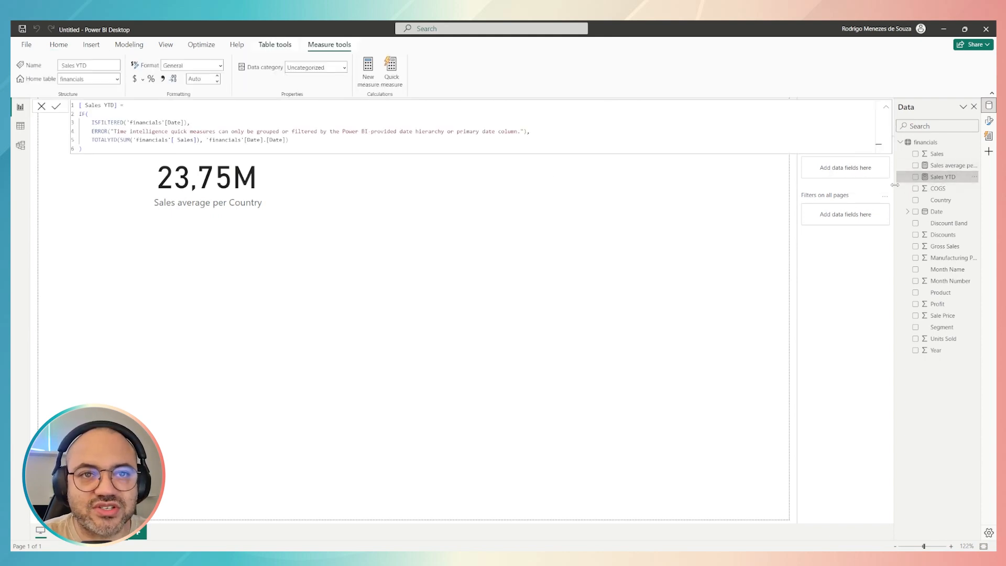
drag(894, 185, 859, 183)
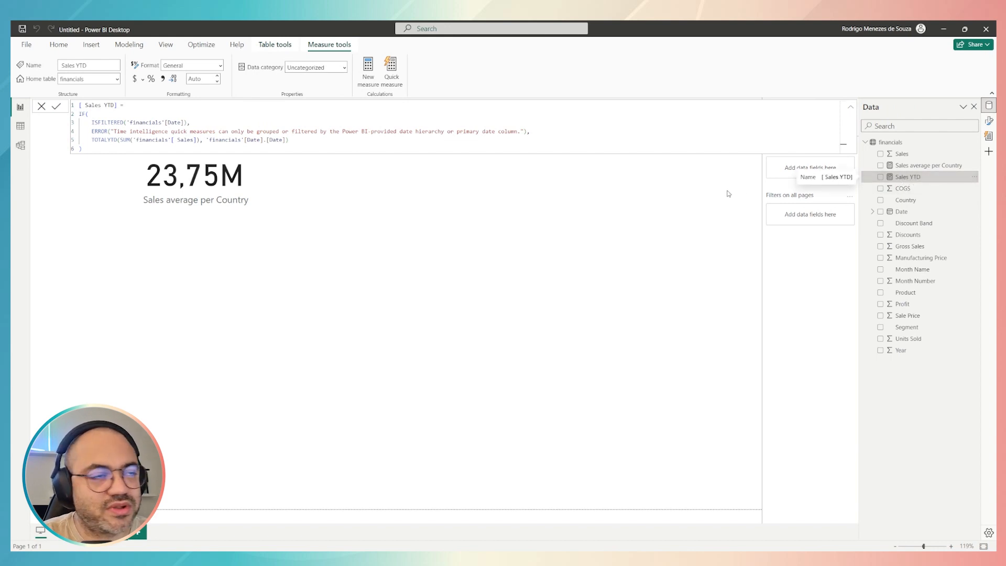
Rename the Sales average per Country measure to Sales average by shortening the name in its formula.
click(905, 169)
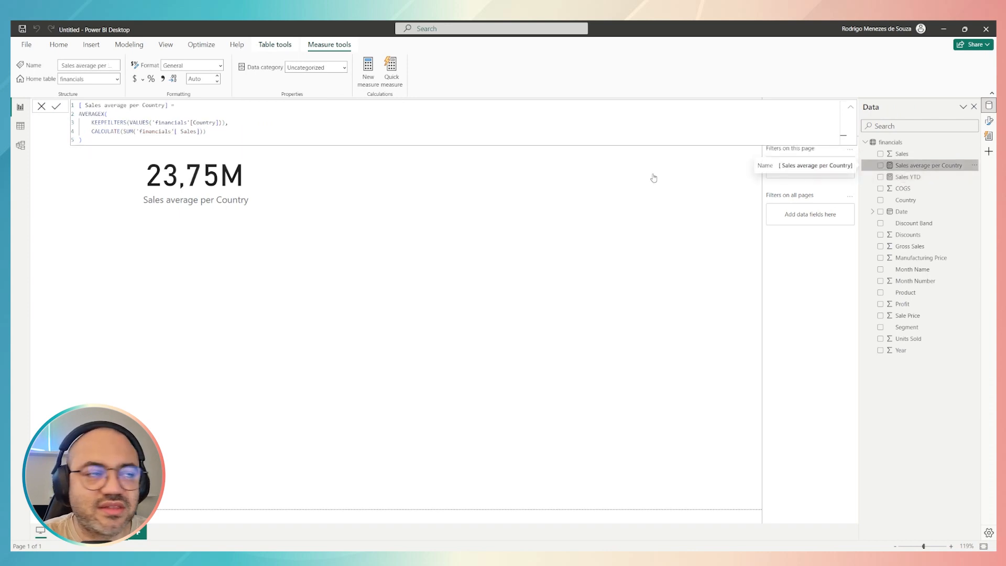
click(100, 105)
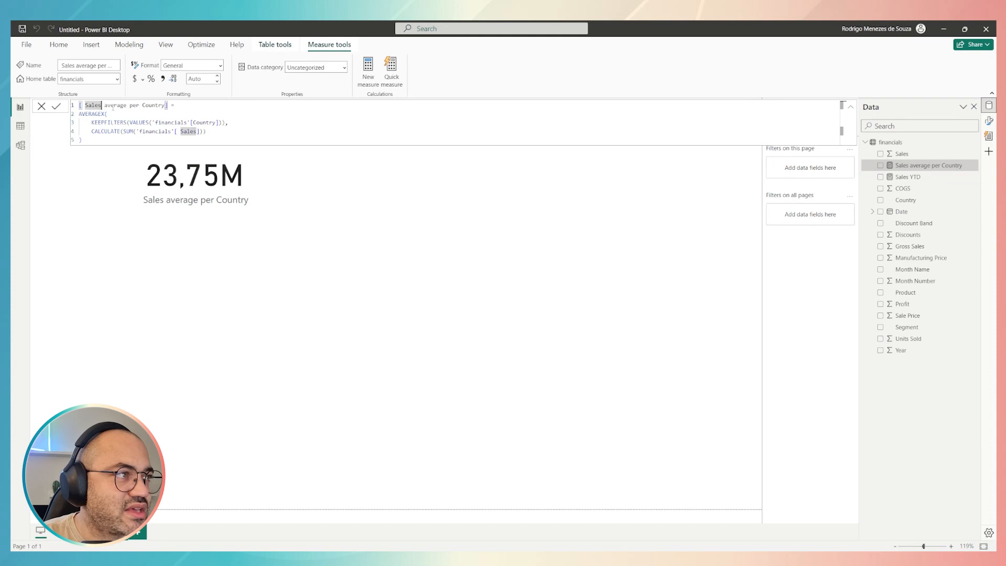
drag(130, 105, 165, 107)
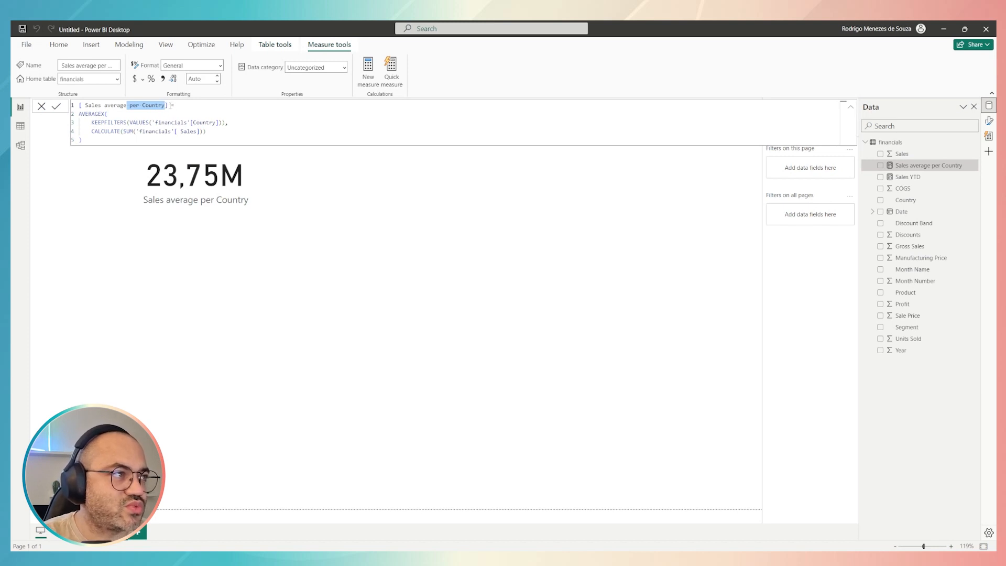
key(BackSpace)
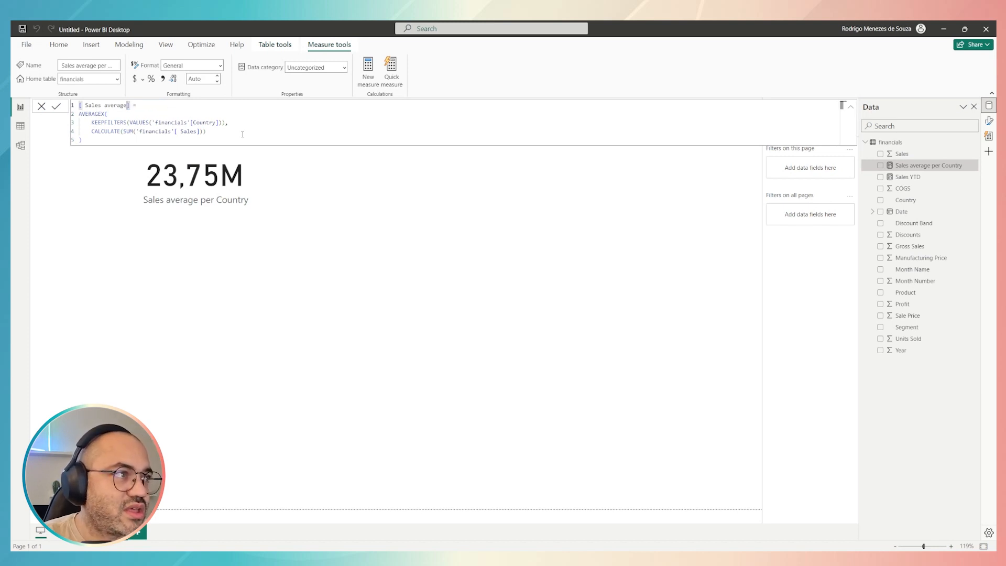
click(243, 134)
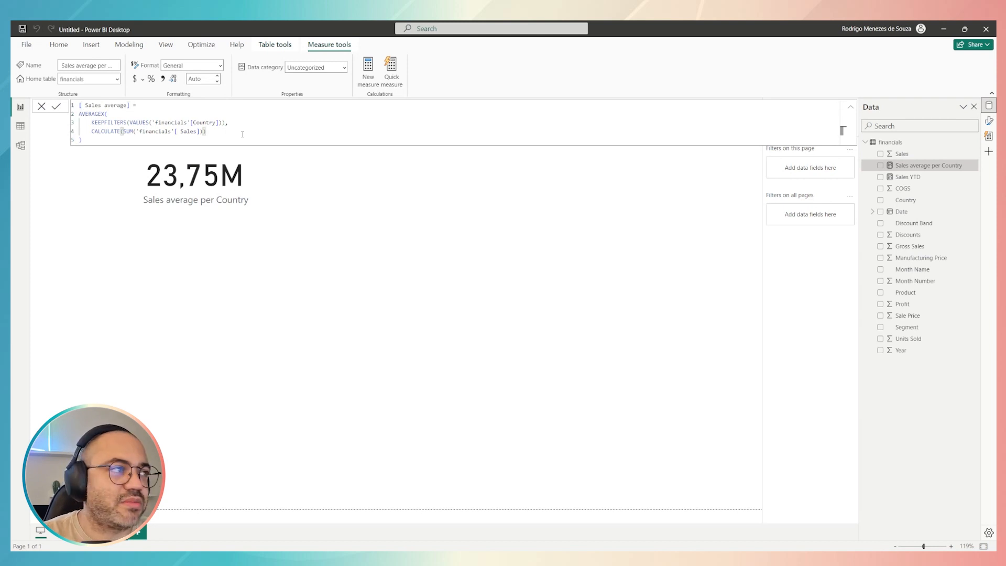
key(Return)
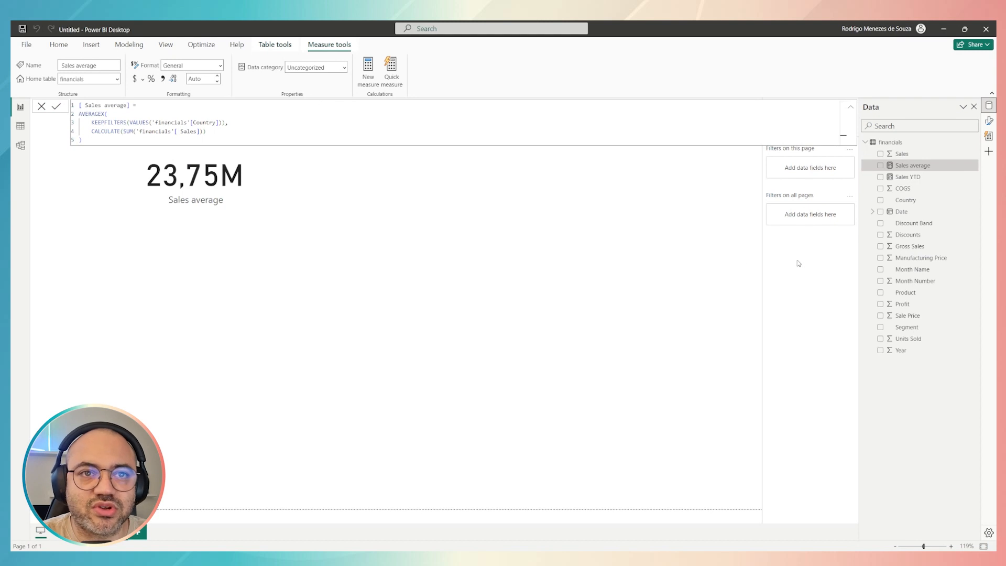
click(677, 200)
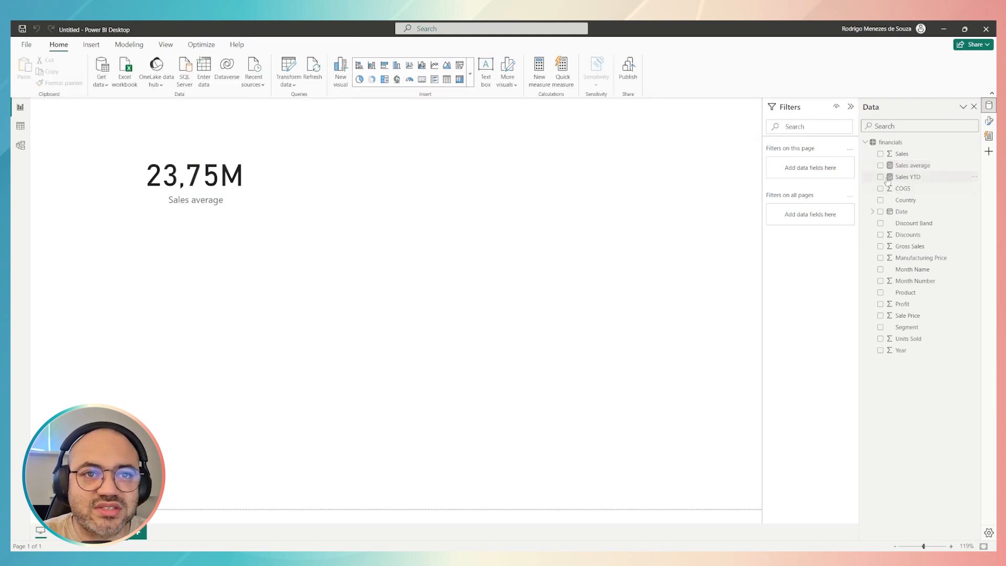
Show the Sales YTD measure in a card and place it in the lower middle of the report page.
click(880, 177)
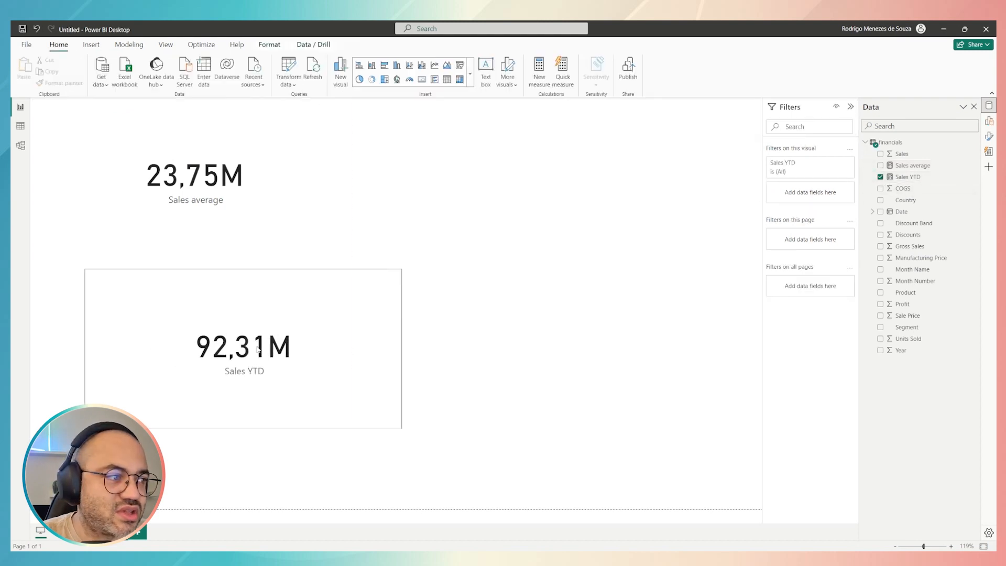
drag(258, 349, 503, 366)
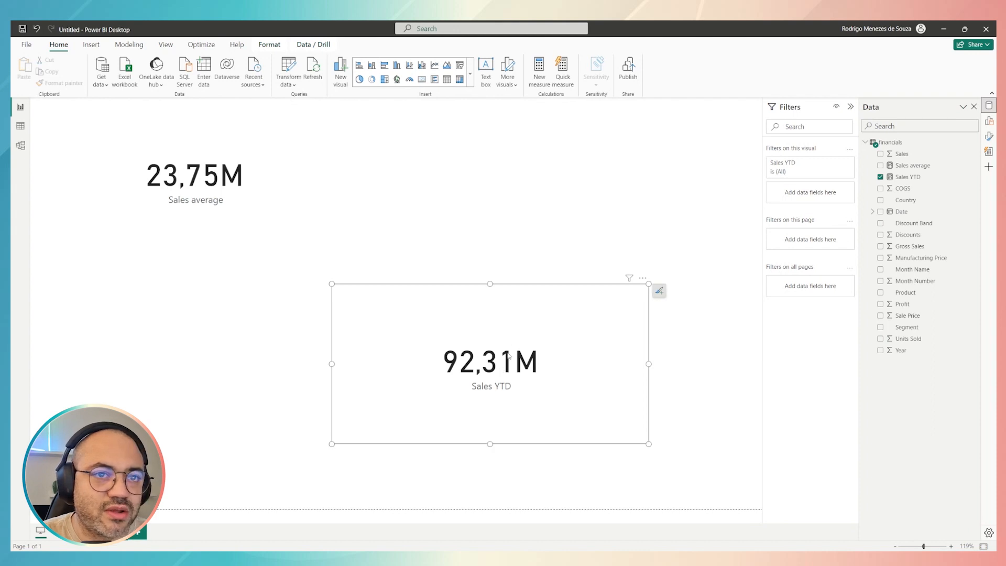
click(574, 237)
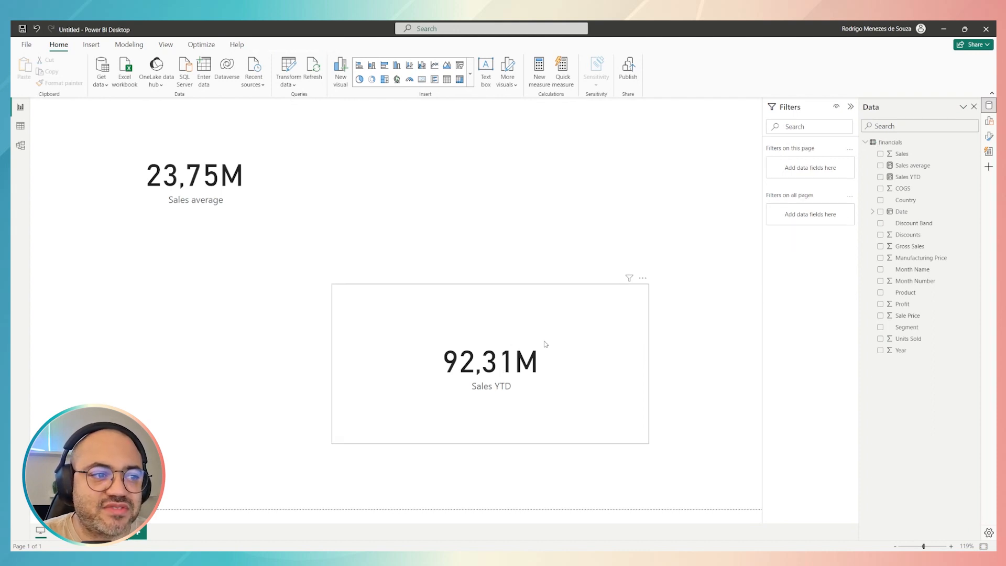
Add a slicer in the upper right of the report page and fill it with Ano from the Date hierarchy.
click(470, 74)
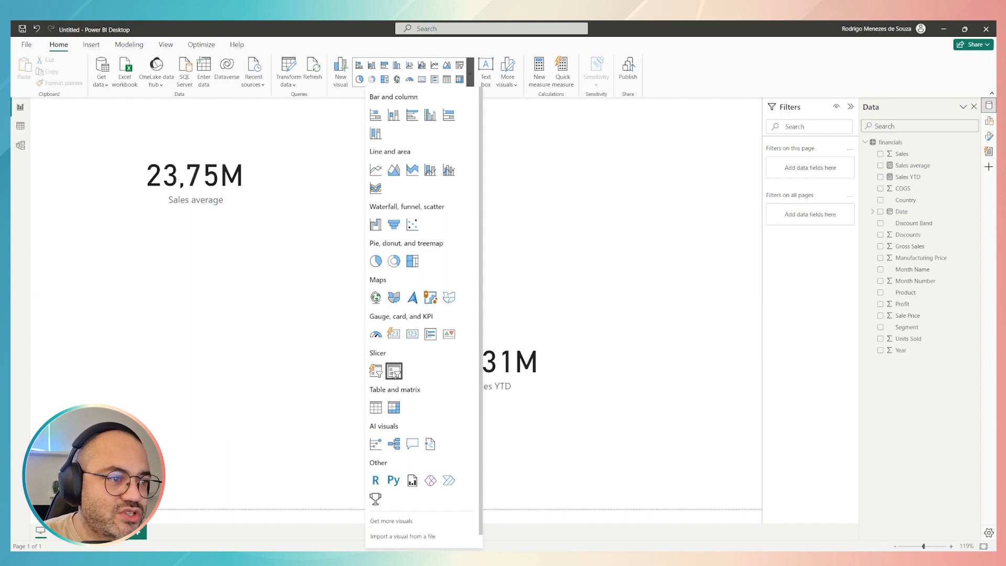
click(394, 371)
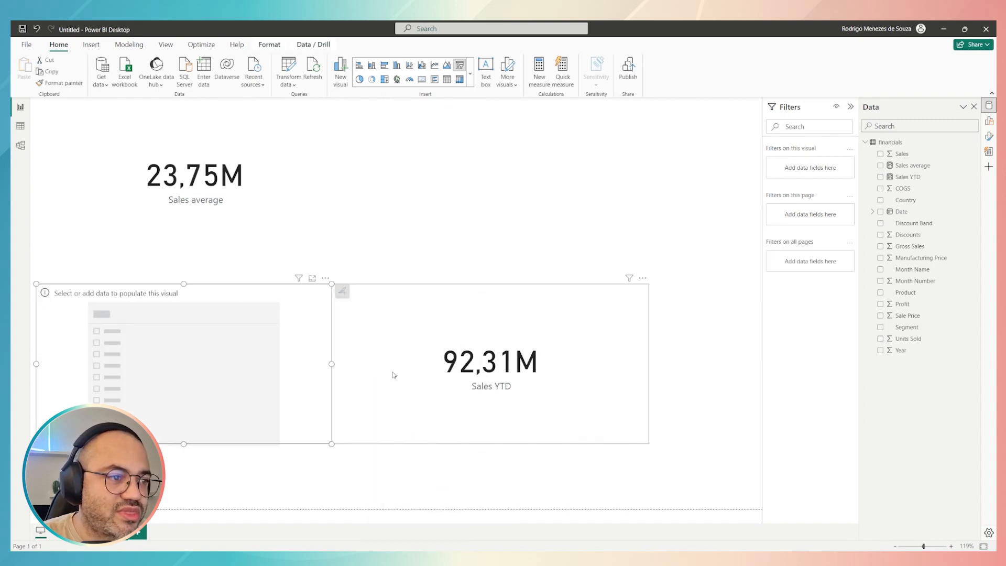
drag(233, 337, 661, 154)
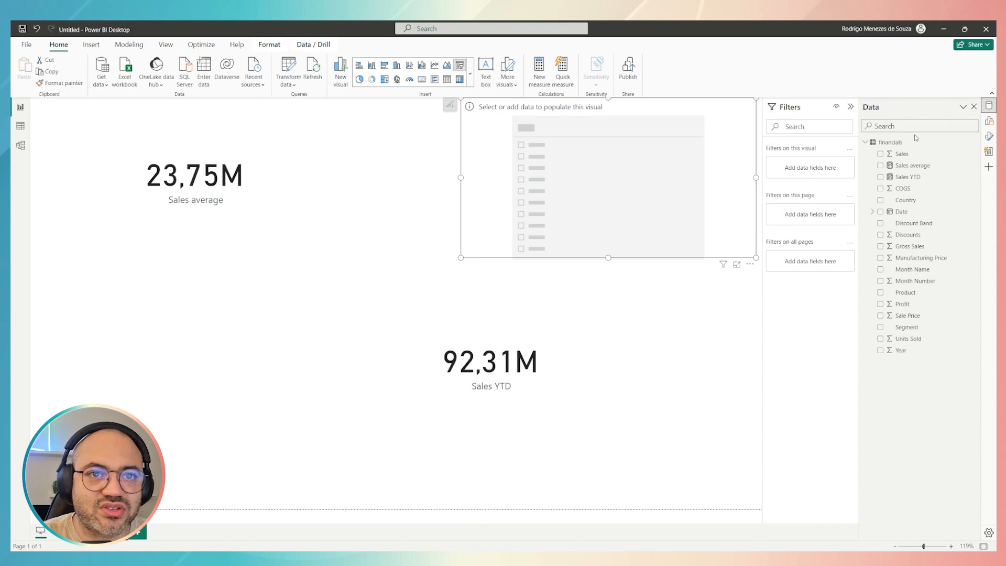
click(873, 213)
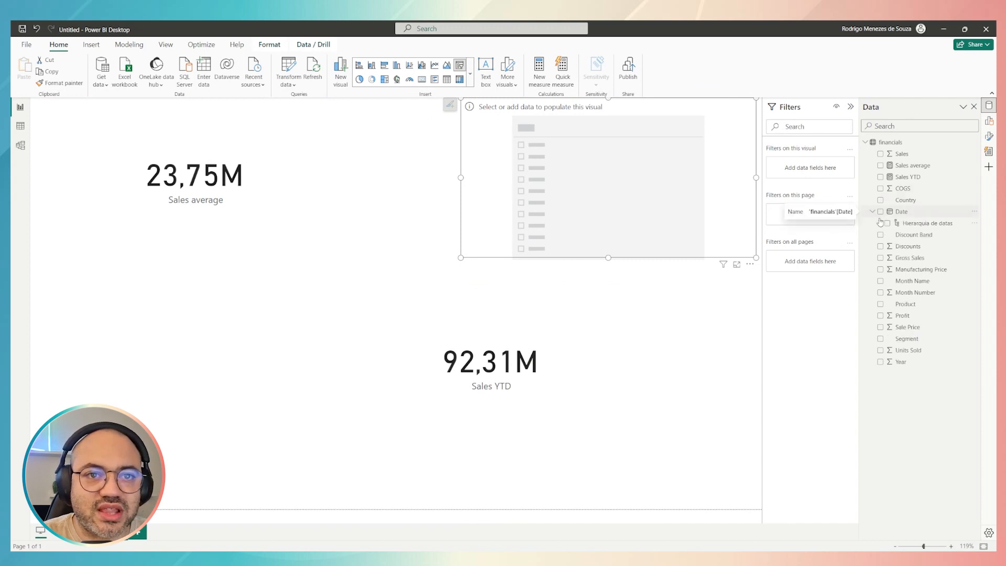
click(880, 223)
click(895, 235)
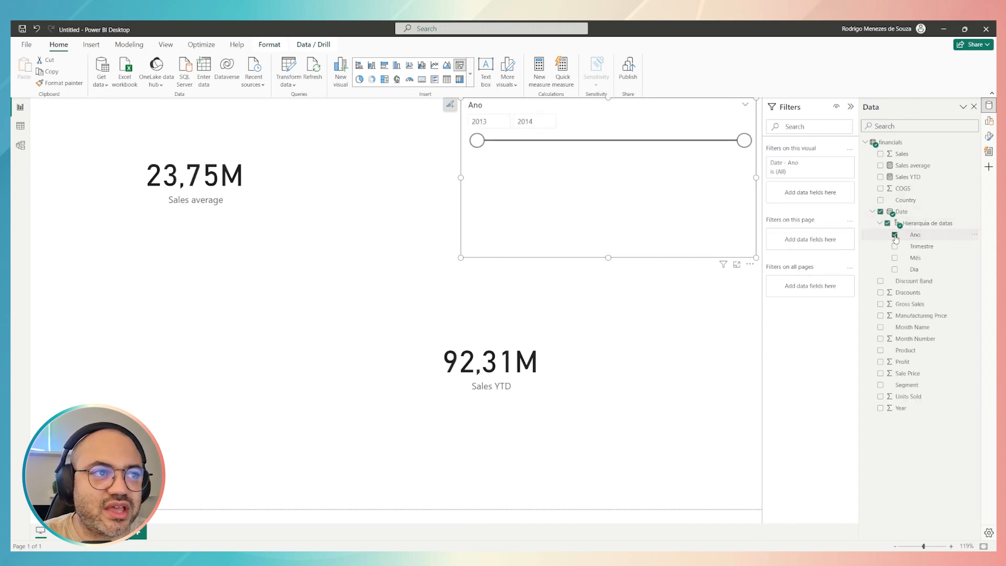
Test the cards with the Ano slicer limited to 2013, and restore its range to 2013–2014.
click(485, 122)
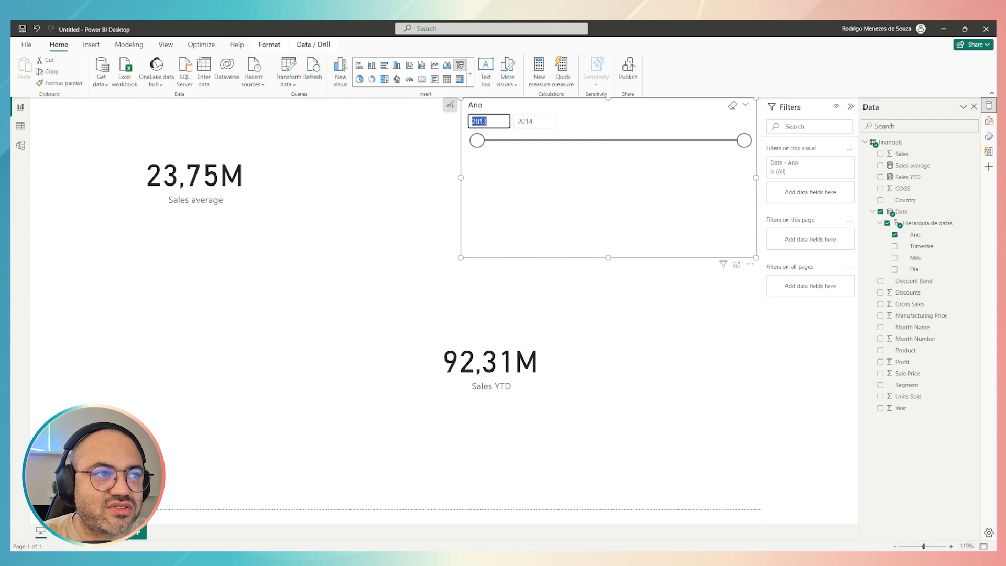
click(528, 122)
click(500, 120)
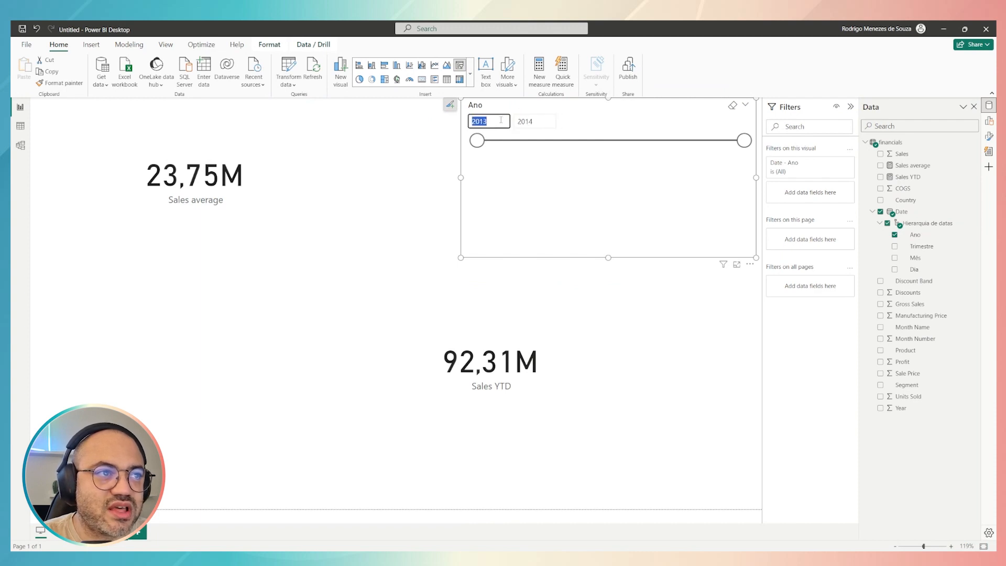
drag(744, 140, 478, 140)
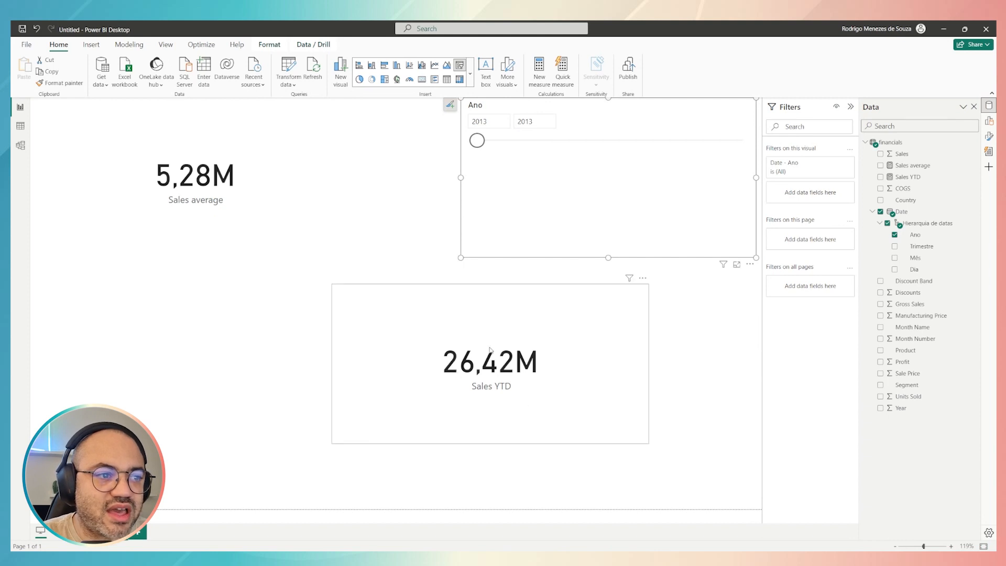
drag(480, 141, 744, 140)
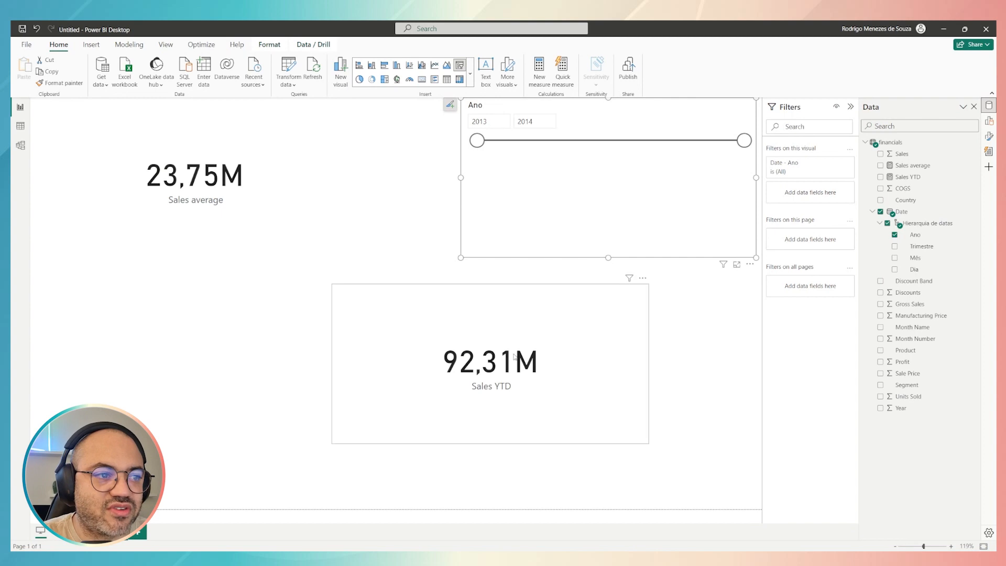
Move the Sales YTD card beneath the slicer, test the Ano slicer with only 2014, and restore the 2013–2014 range.
drag(495, 325, 625, 328)
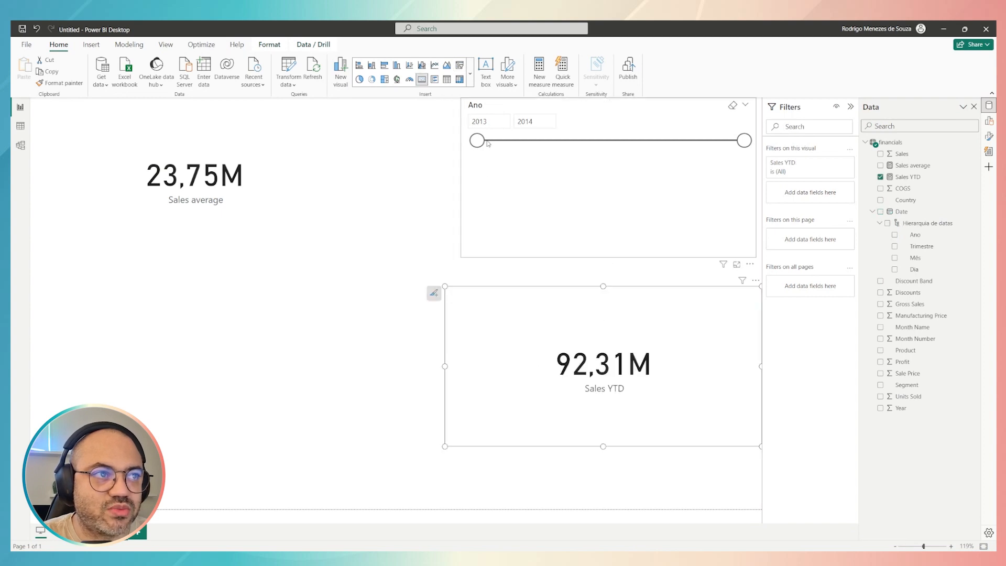
drag(477, 140, 627, 150)
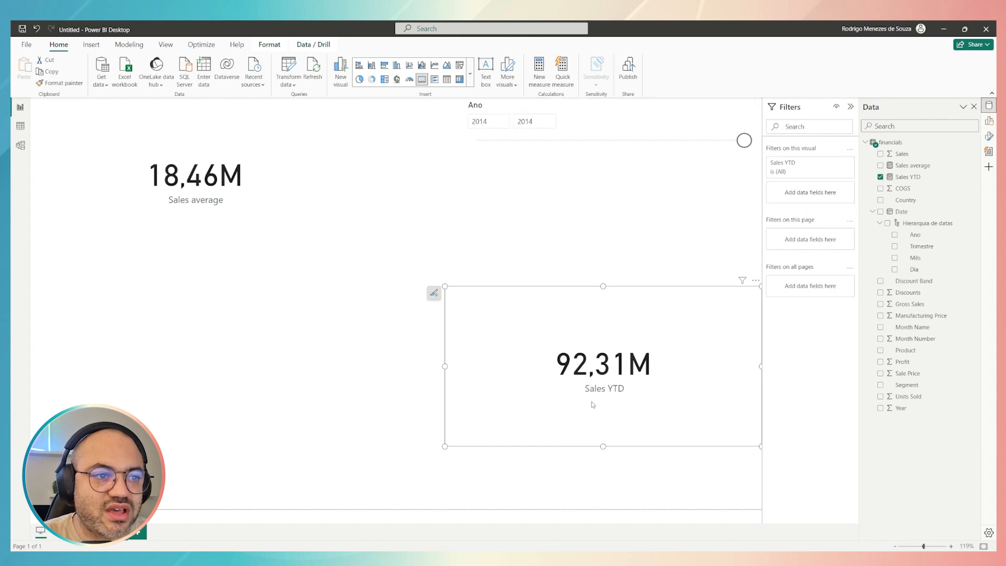
drag(739, 145, 477, 140)
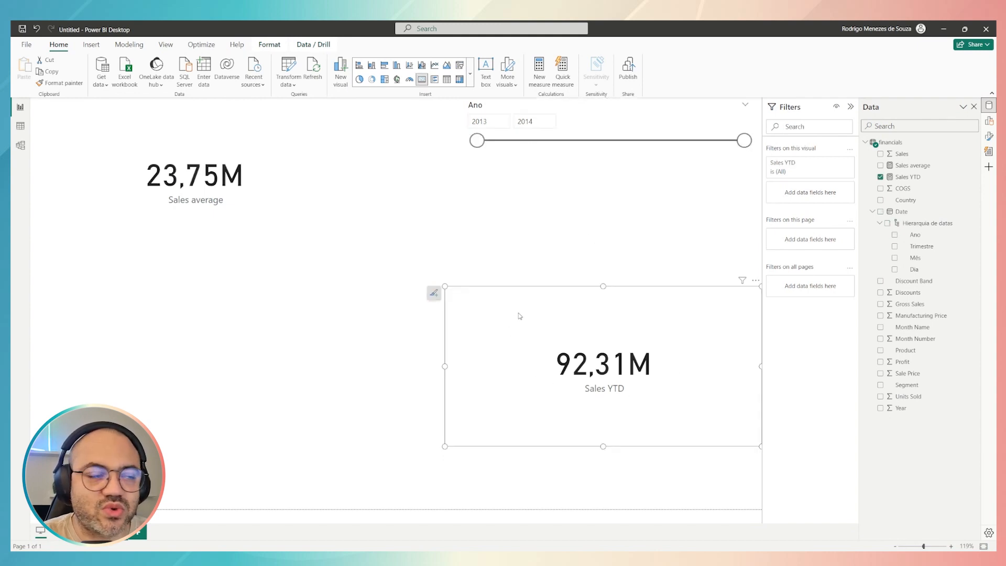
Place the Sales YTD card directly below the Sales average card and select the Ano slicer.
drag(518, 315, 156, 295)
click(612, 113)
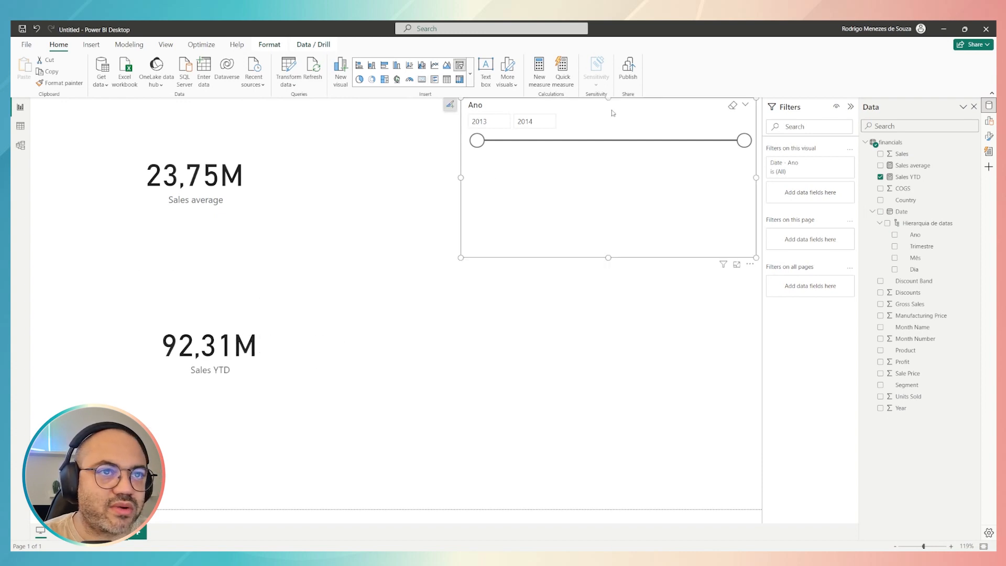
Delete the Ano slicer and start a quick measure that uses the Running total calculation.
key(Delete)
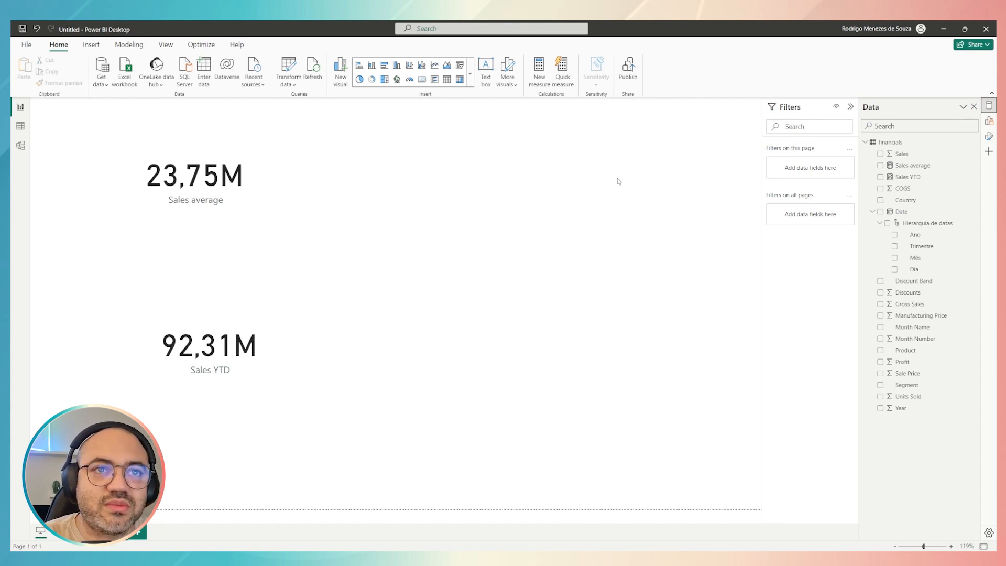
click(559, 79)
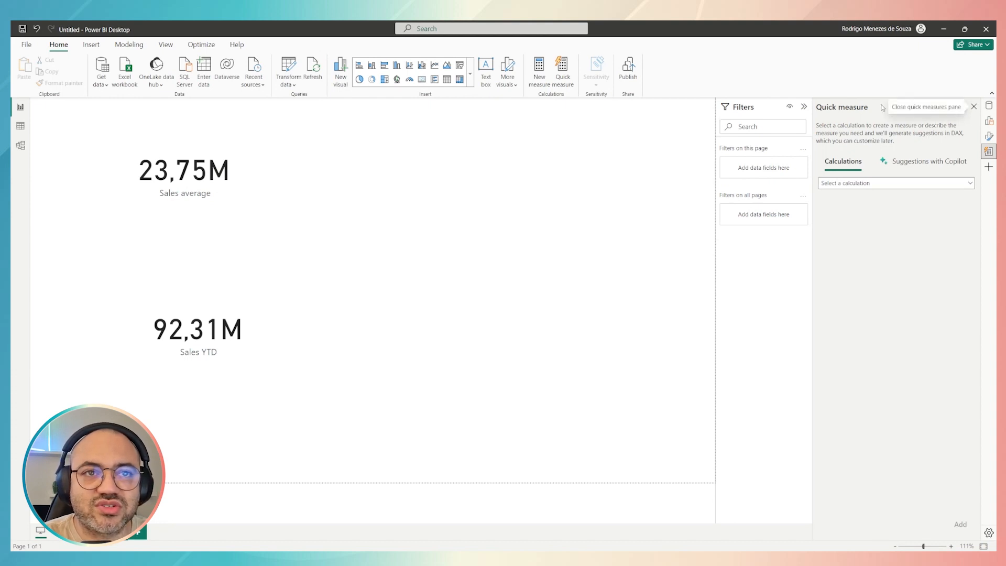
click(866, 186)
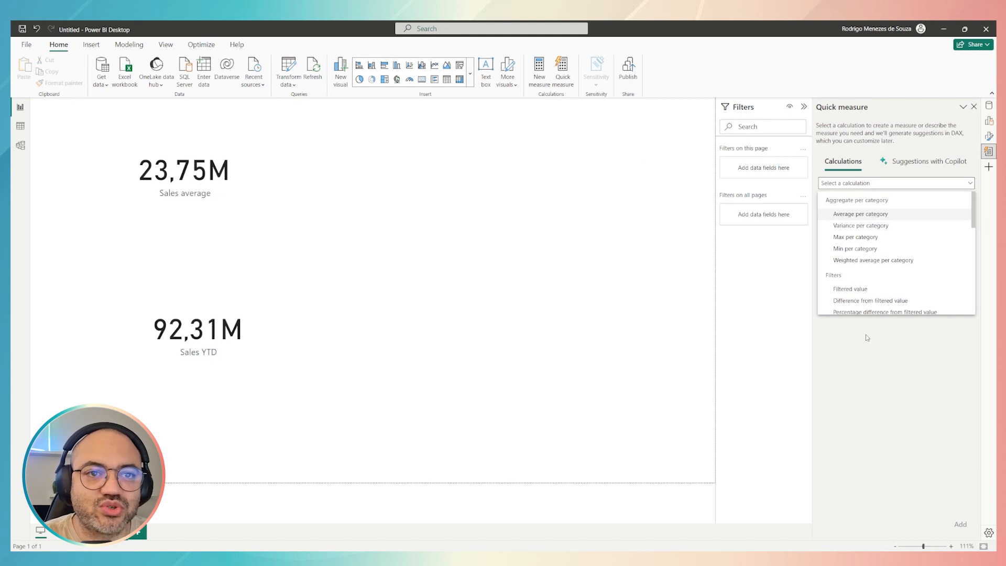
scroll(872, 273, down, 1)
scroll(878, 248, down, 4)
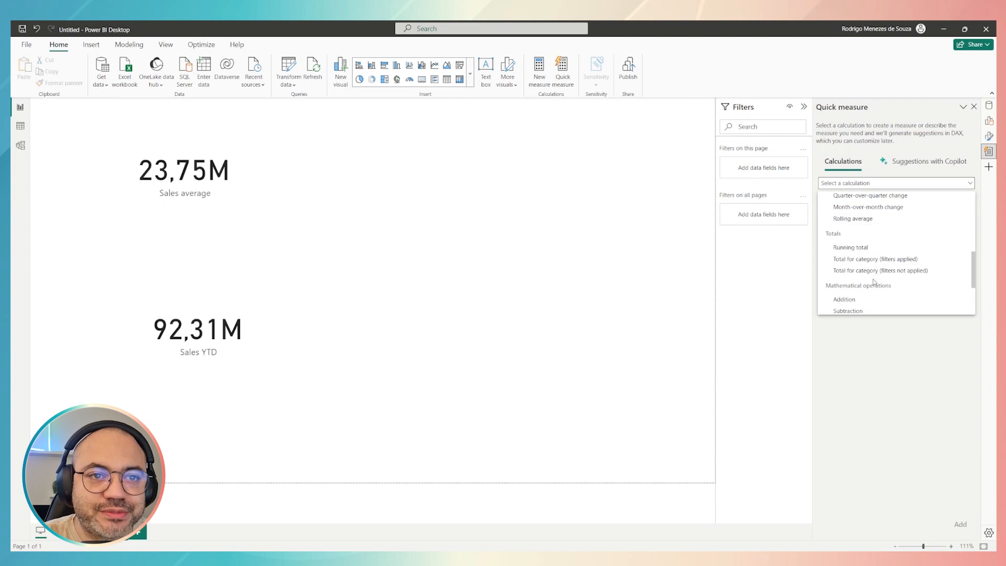
scroll(844, 278, down, 3)
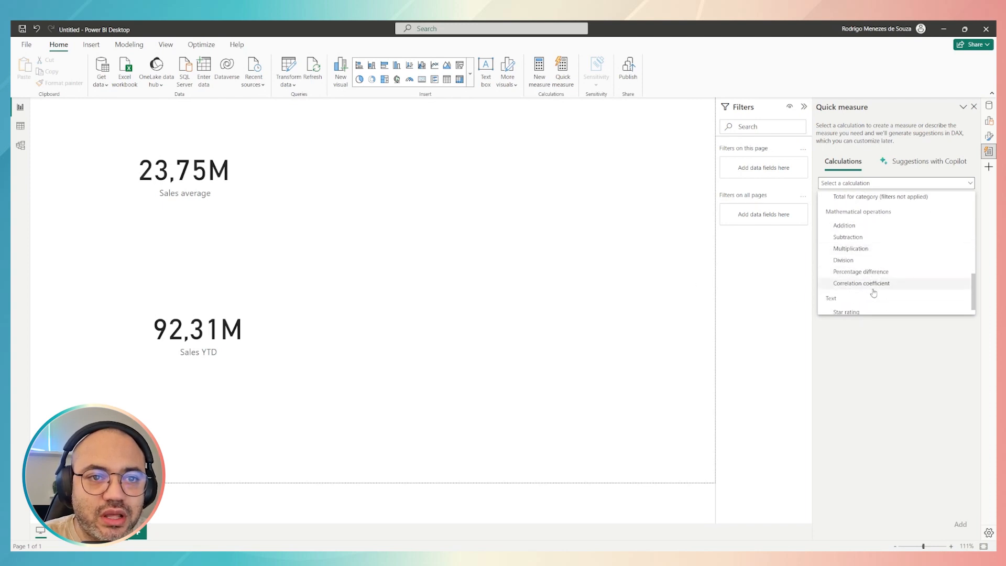
scroll(872, 286, down, 1)
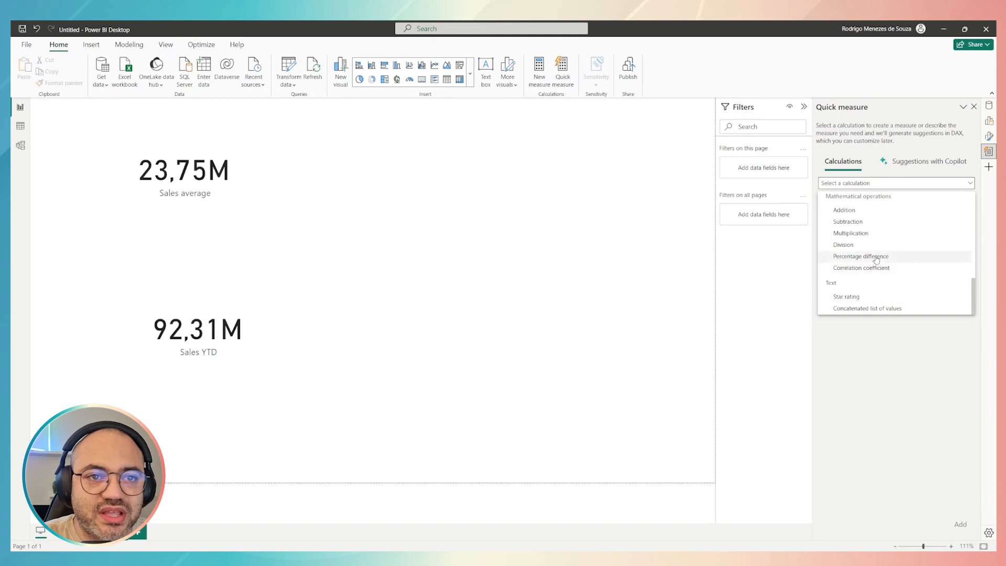
scroll(875, 265, up, 3)
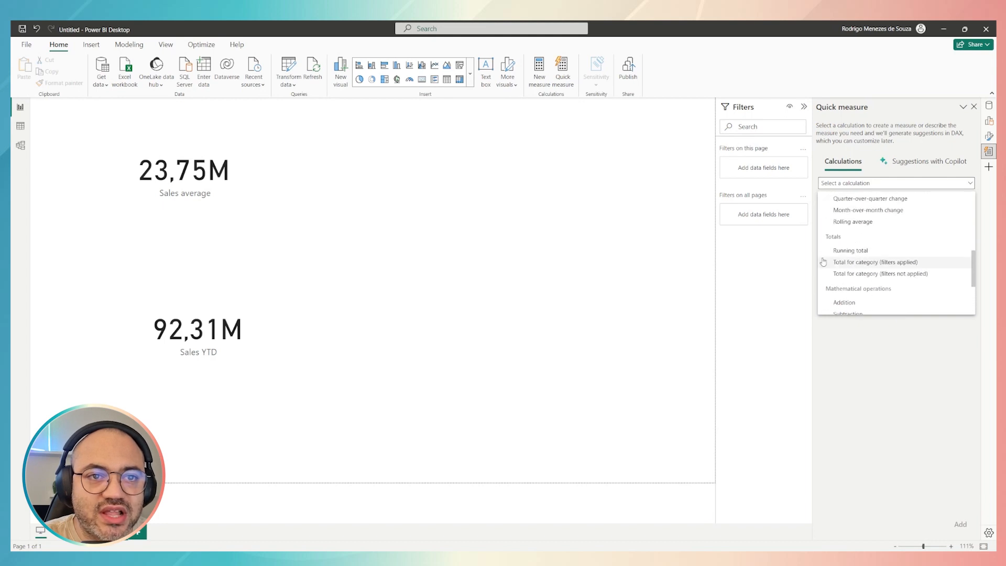
click(863, 254)
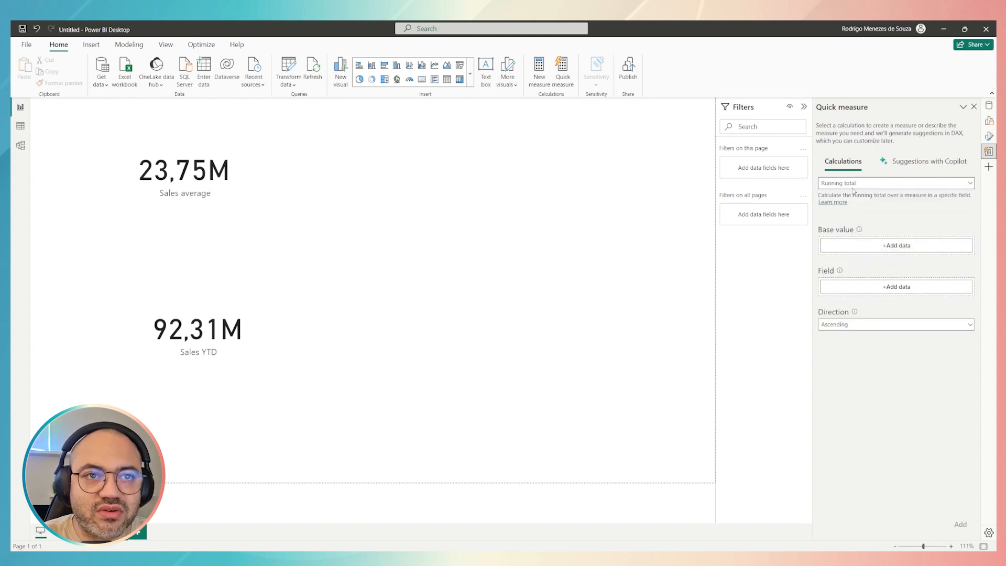
Use Sales from the financials table as the running total's base value and Date as its field.
click(863, 246)
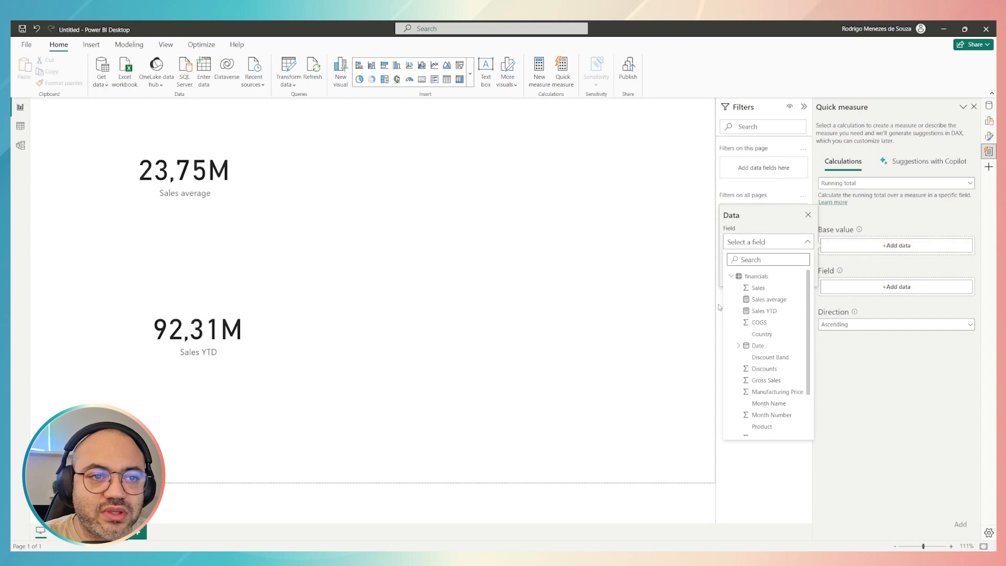
click(757, 287)
click(936, 285)
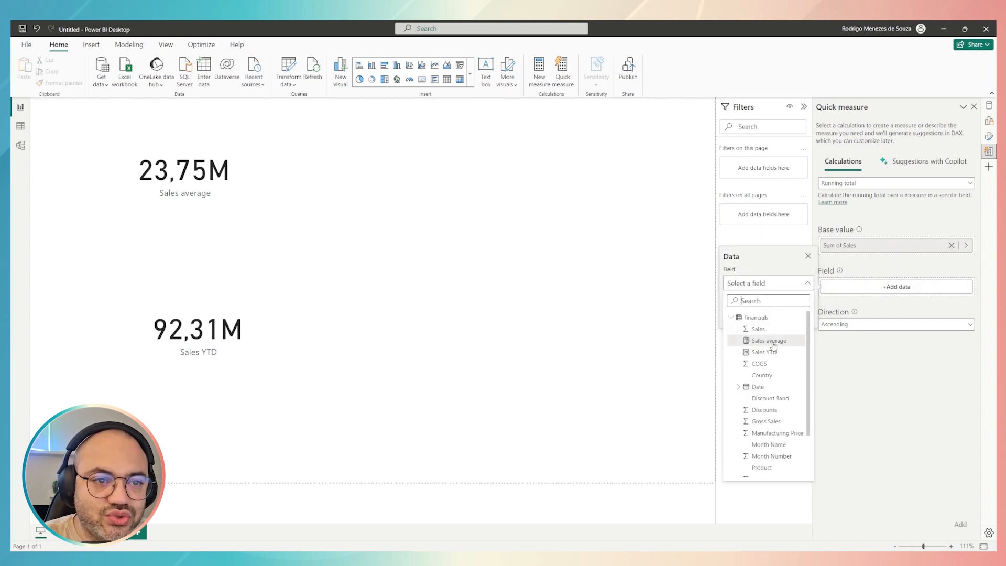
scroll(773, 345, down, 3)
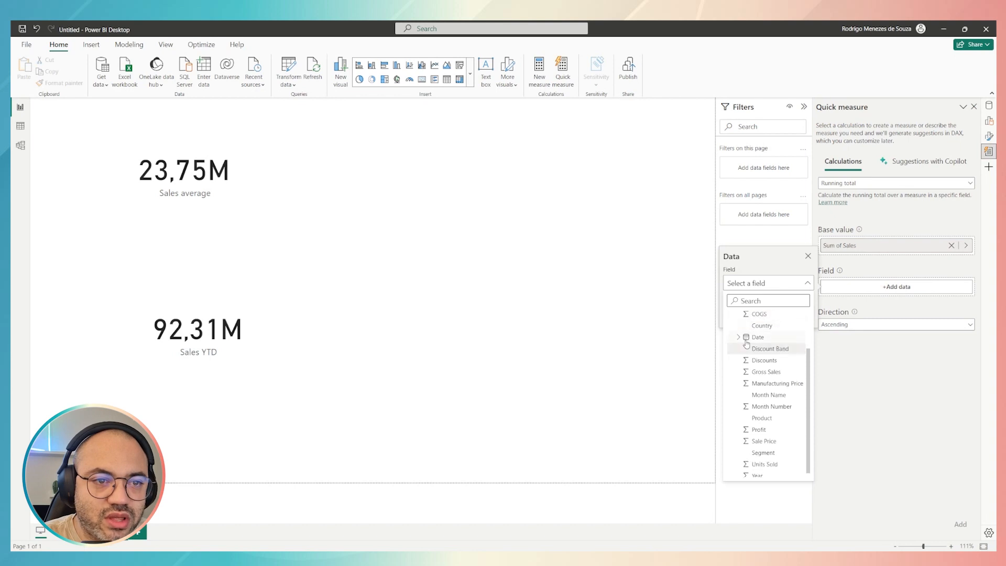
click(737, 337)
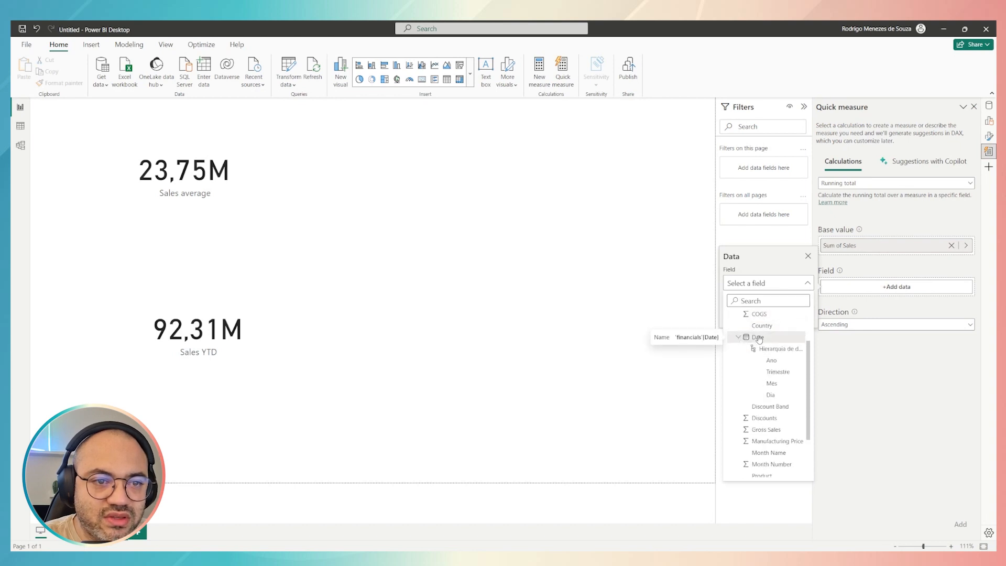
click(758, 337)
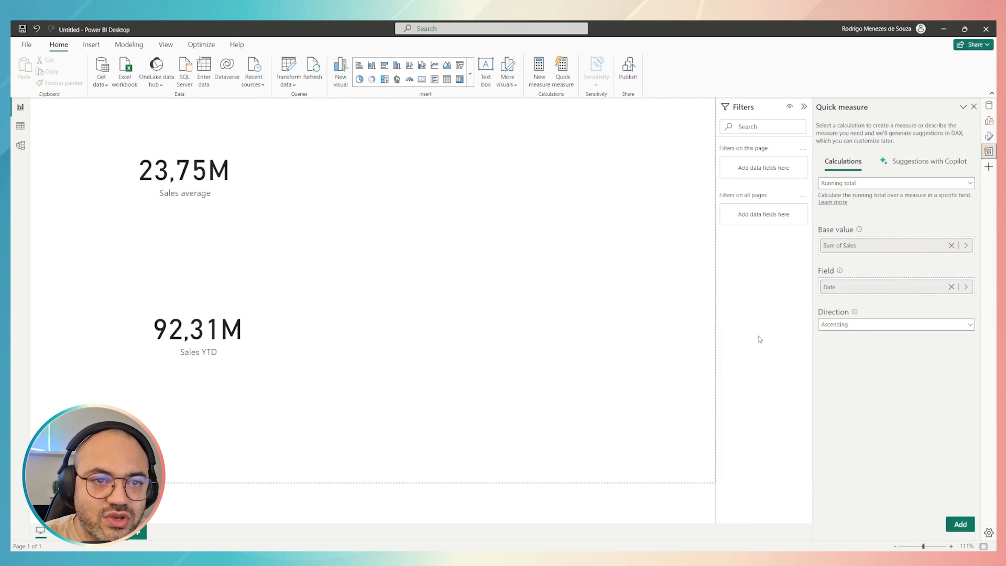
Set the running total's direction to Descending and add the measure to the financials table.
click(850, 326)
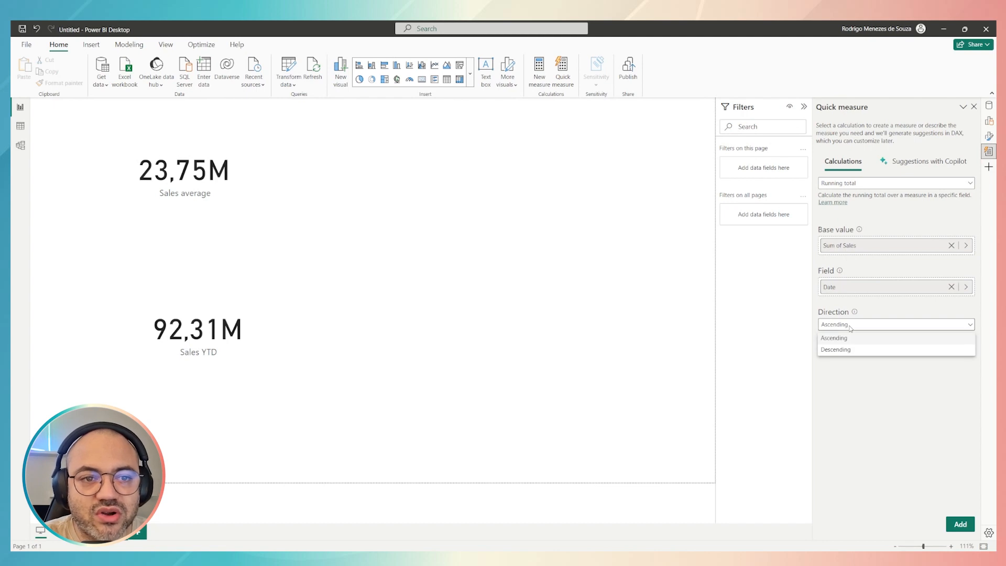
click(829, 350)
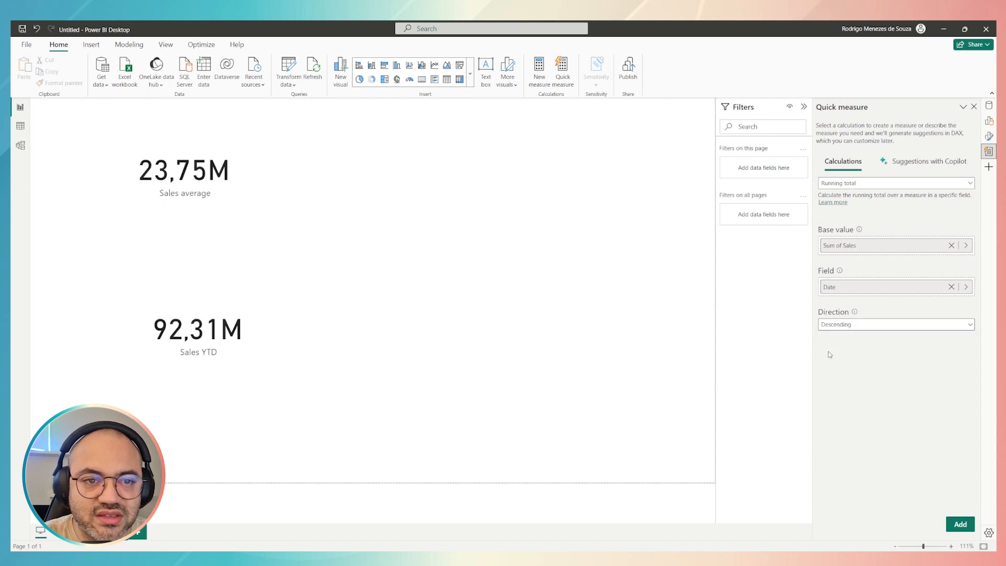
click(968, 525)
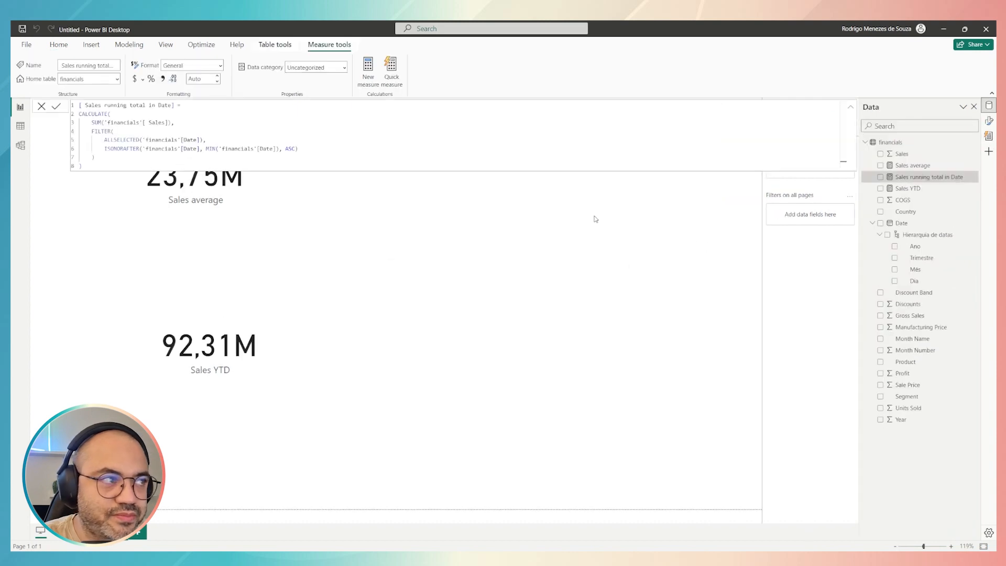
click(555, 266)
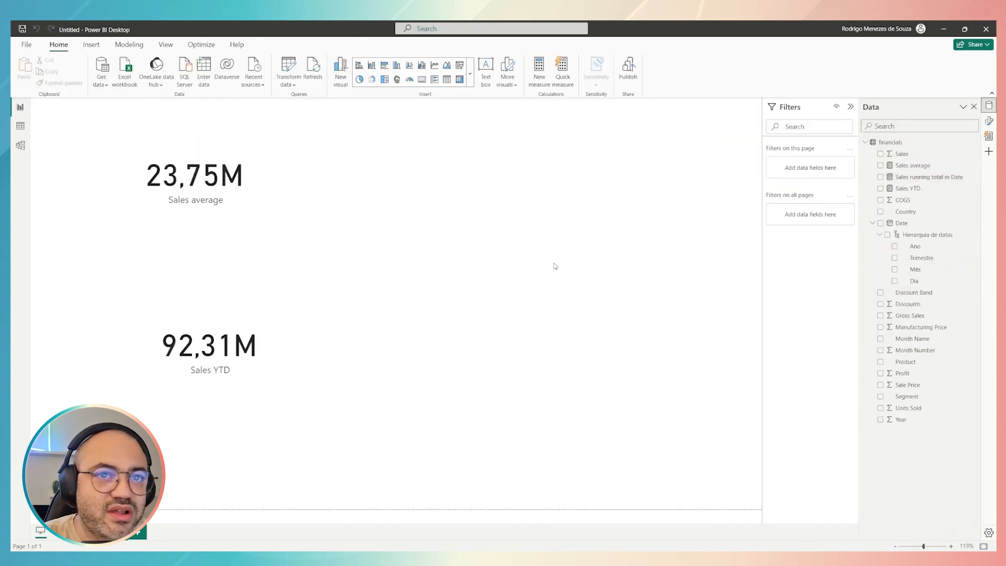
Delete the Sales YTD and Sales average cards from the report page.
click(872, 224)
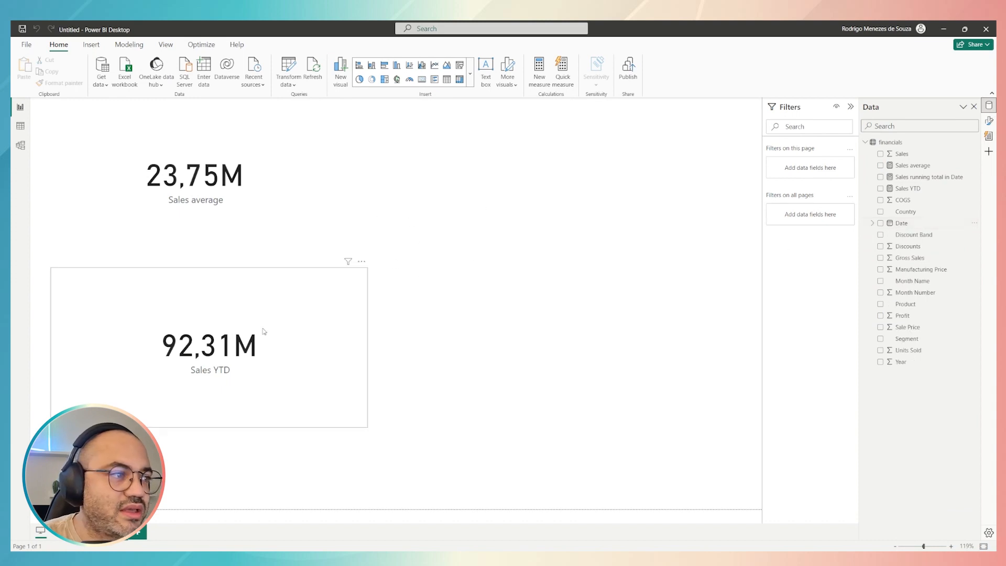
click(212, 322)
key(Delete)
click(244, 148)
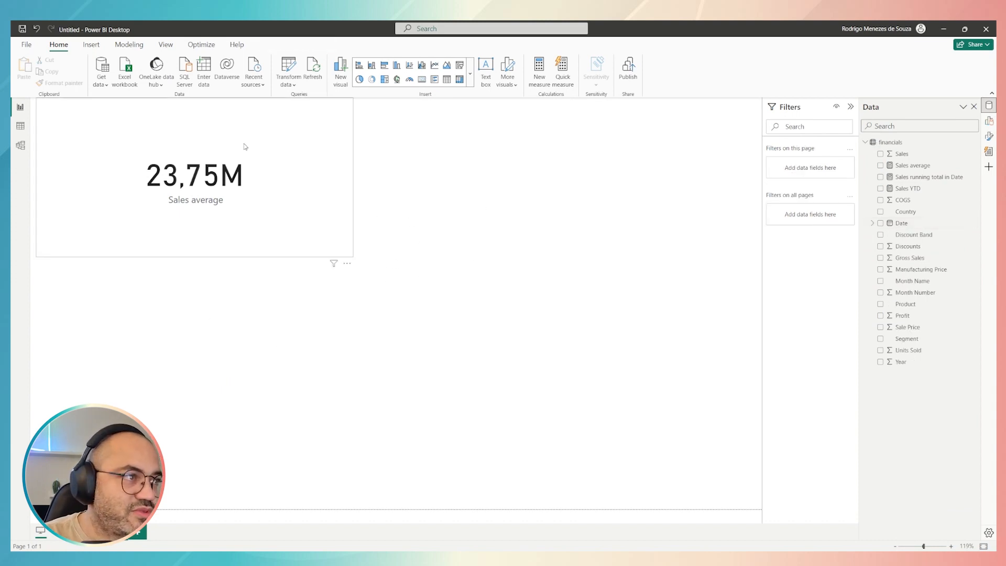
key(Delete)
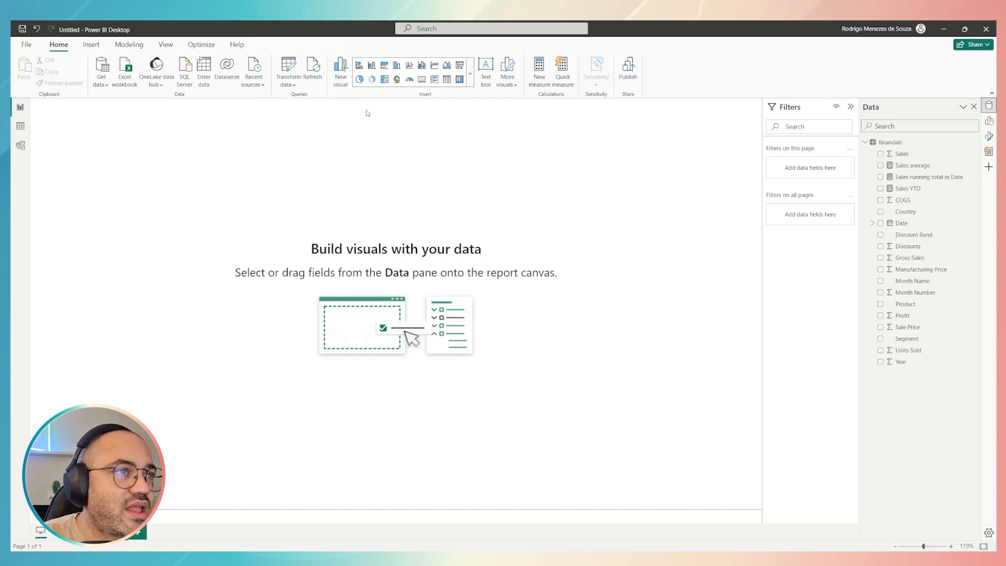
Insert a table visual and enlarge it to fill almost the whole report page.
click(446, 79)
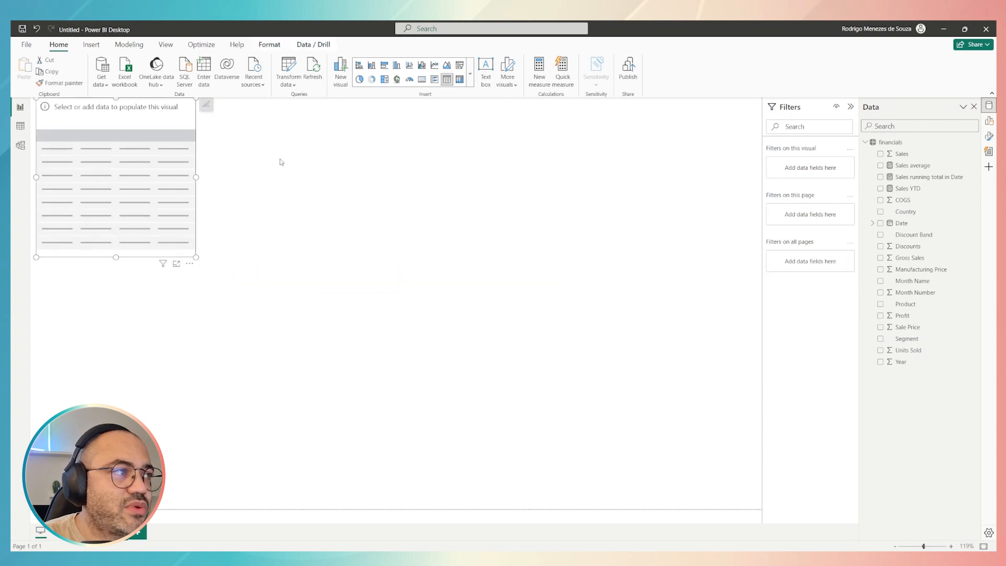
drag(195, 178, 758, 178)
drag(398, 257, 397, 500)
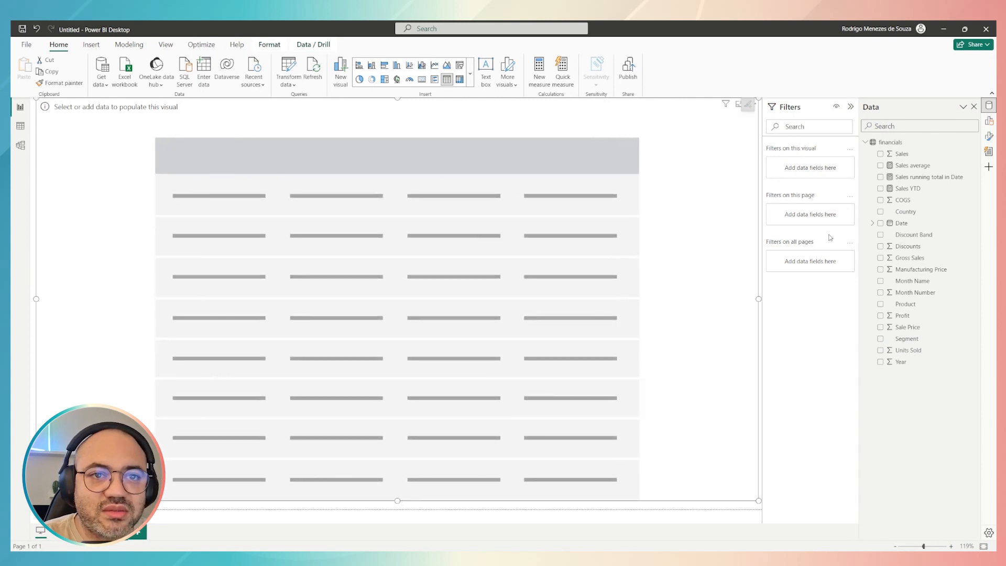
Add the Date hierarchy with Ano, Trimestre, Mês and Dia to the table.
click(873, 224)
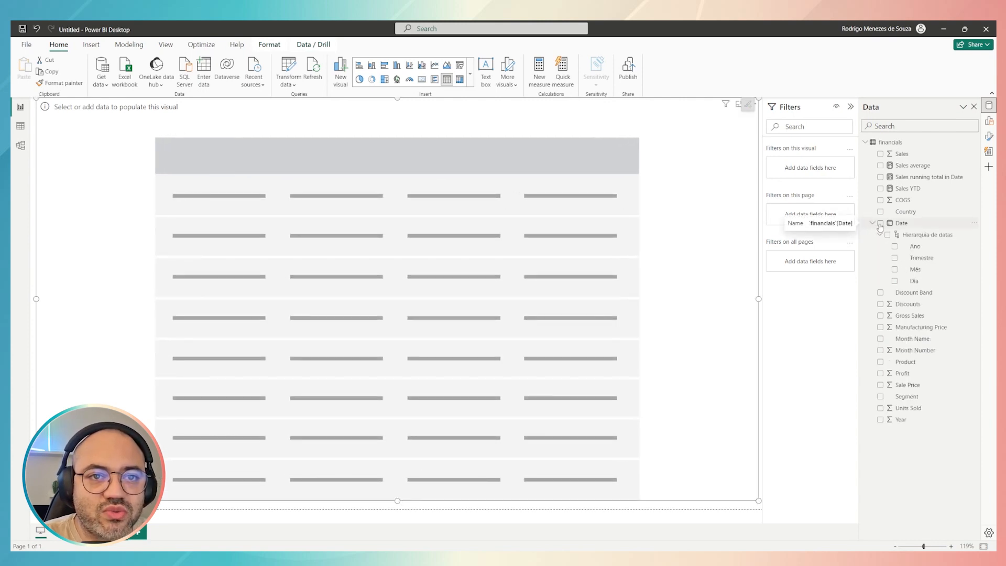
click(880, 224)
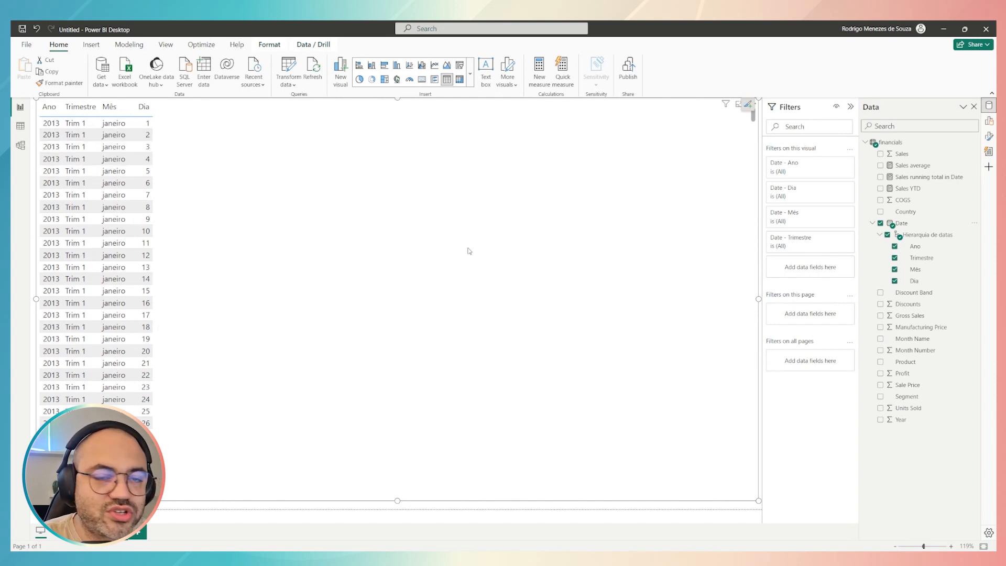
click(872, 223)
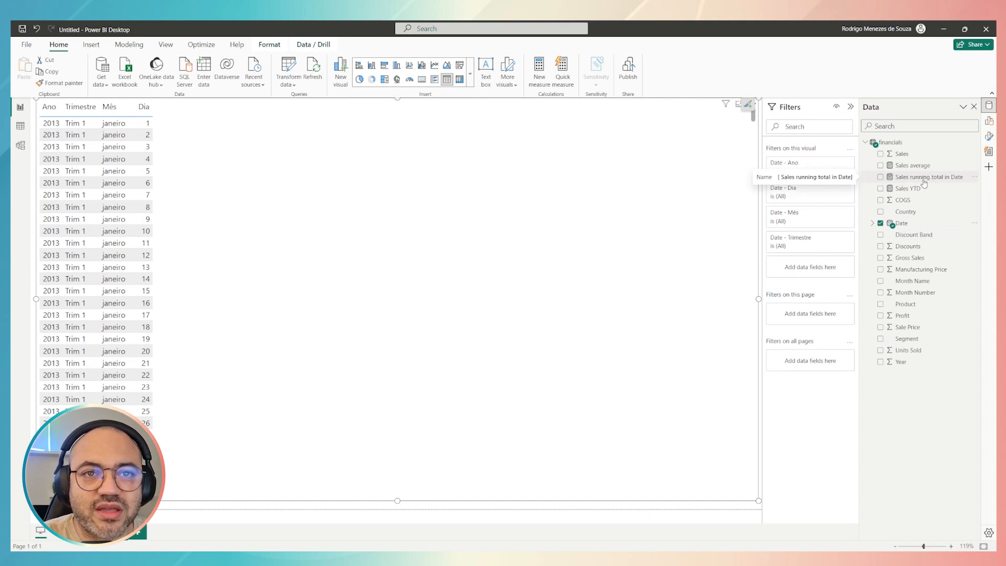
Widen the field list to read the full measure names and add Sales running total in Date to the table.
drag(860, 187, 812, 193)
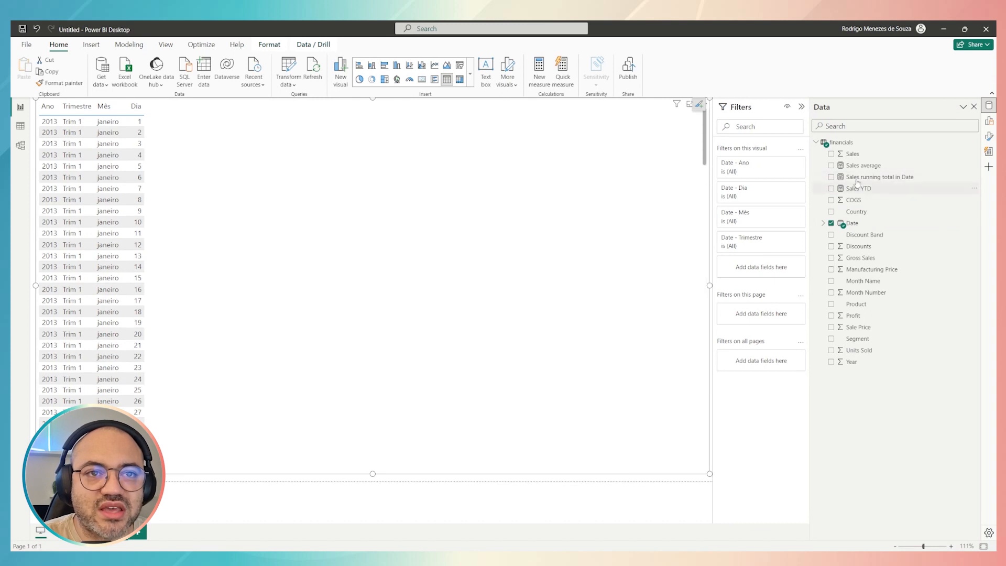
click(831, 178)
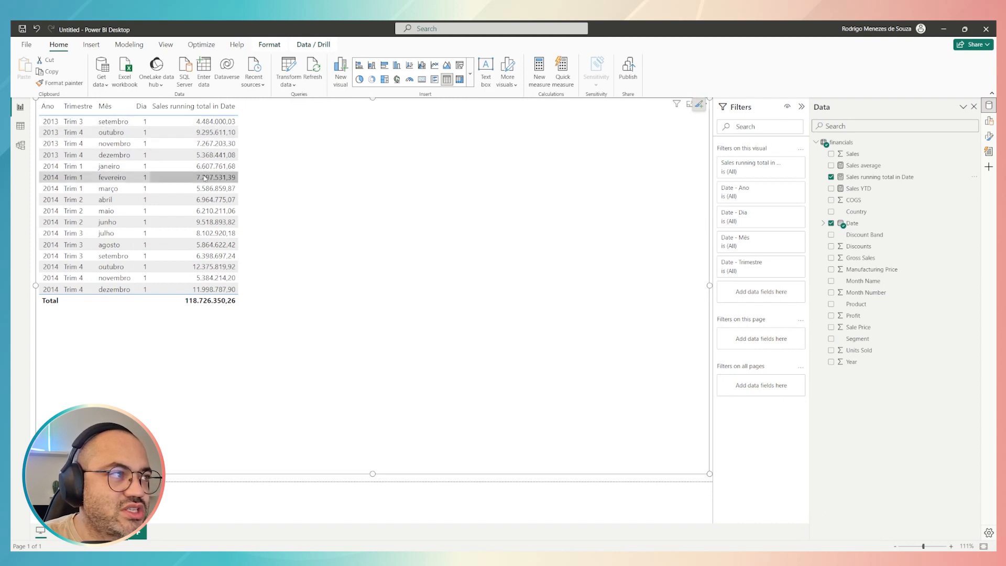
click(200, 126)
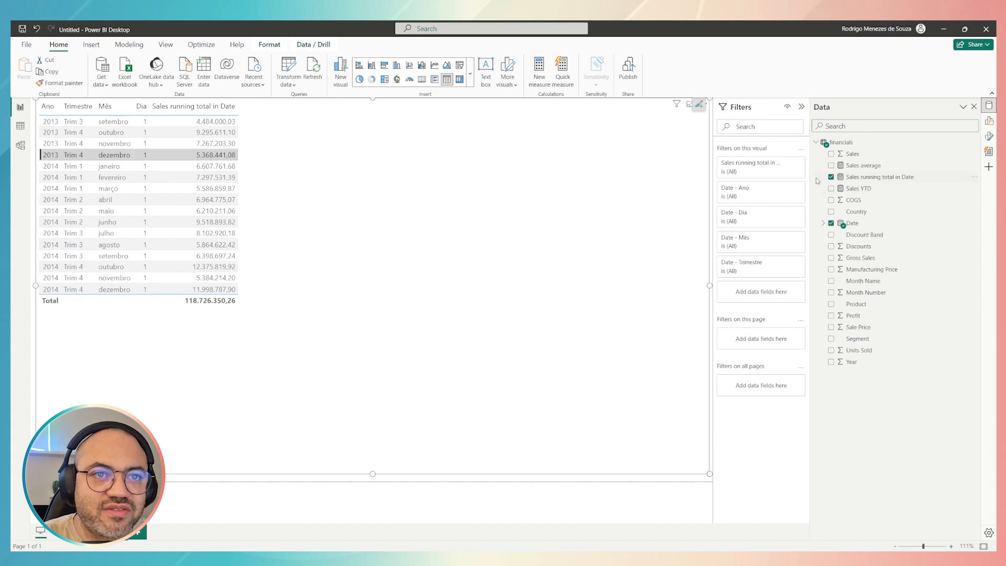
click(618, 201)
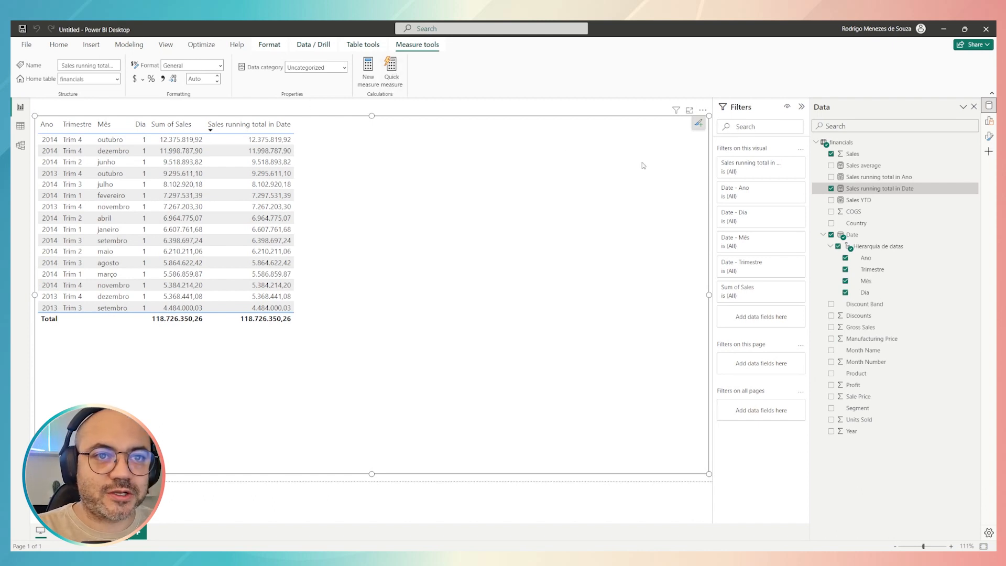
Start another quick measure and choose Running total as its calculation.
click(988, 121)
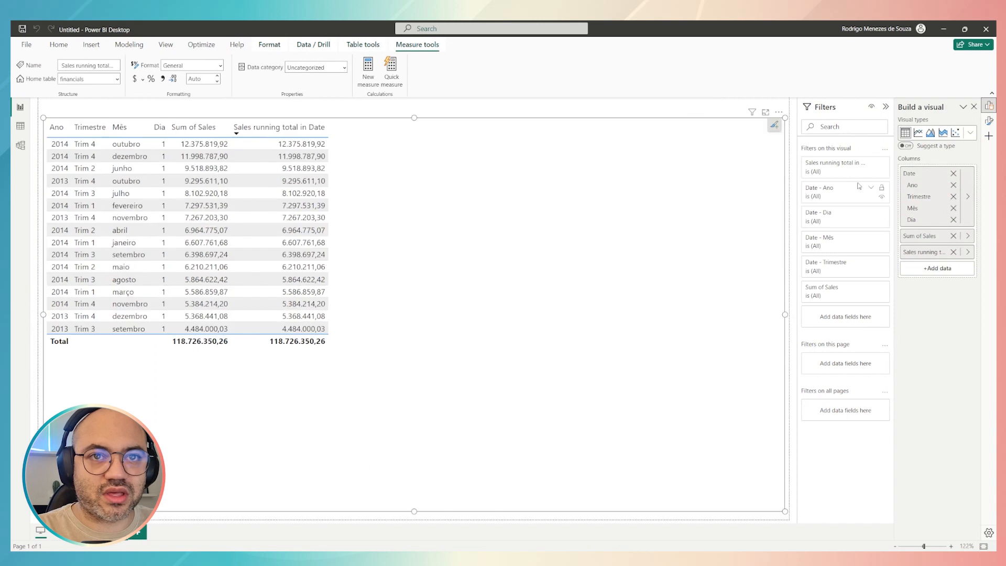
click(398, 77)
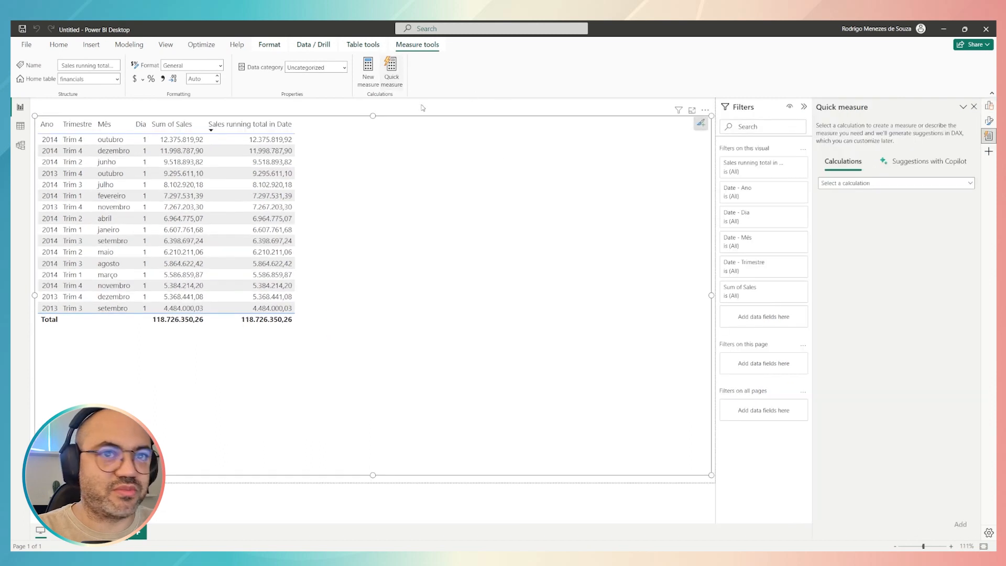
click(878, 184)
scroll(878, 225, down, 6)
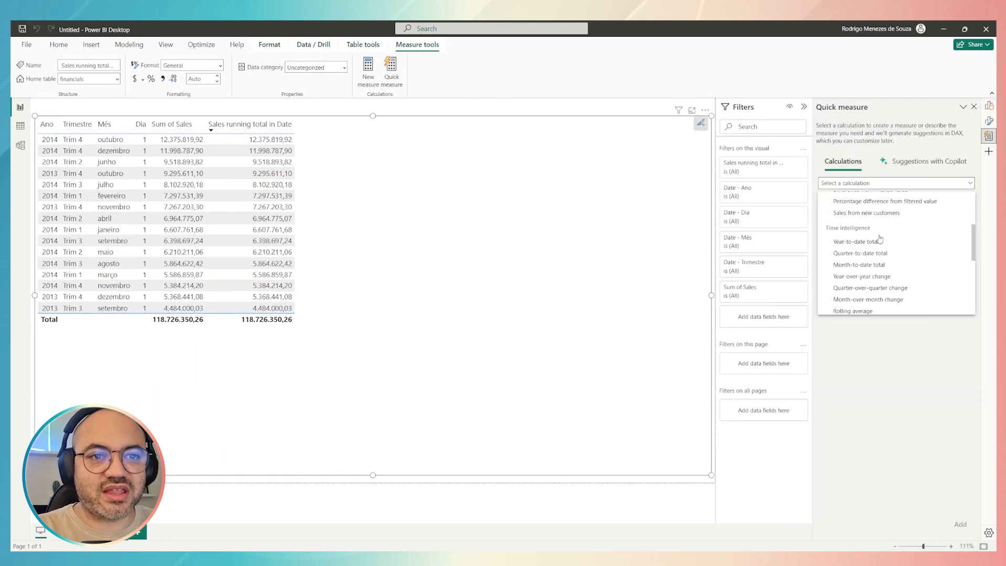
click(865, 267)
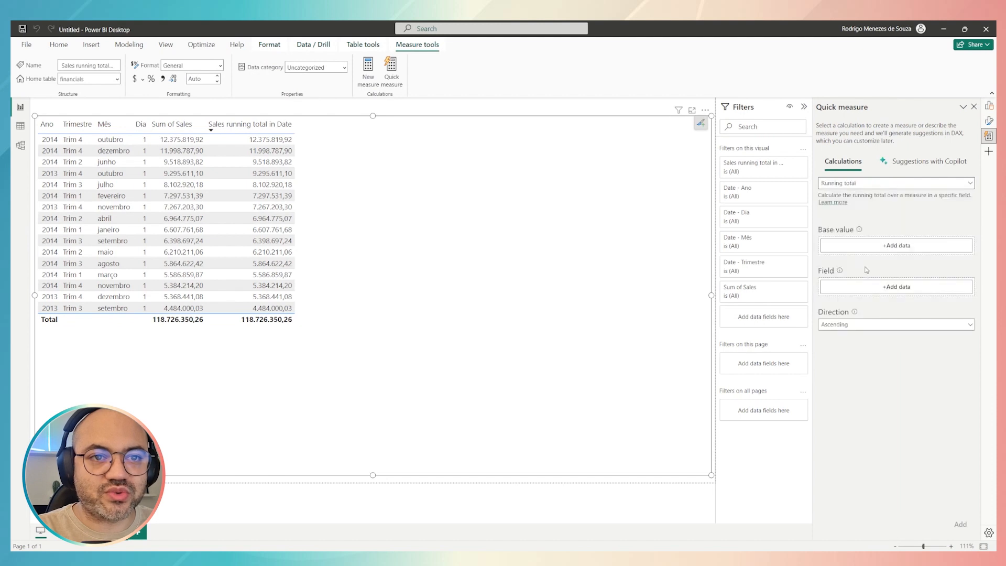
Create the running total quick measure with Sum of Sales as base value and Date - Ano as field, in ascending direction.
click(862, 245)
click(758, 287)
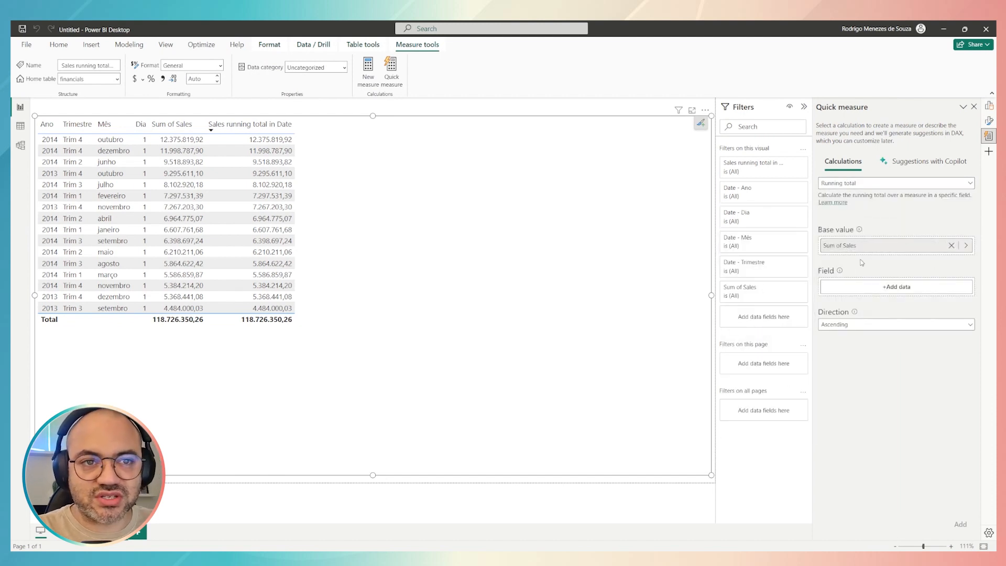
click(900, 287)
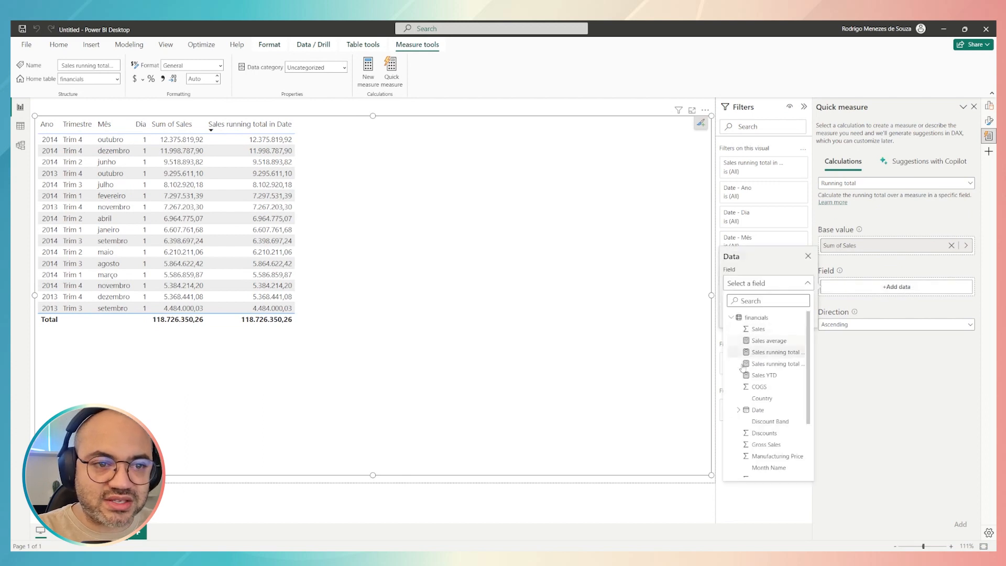
scroll(764, 388, down, 2)
click(765, 385)
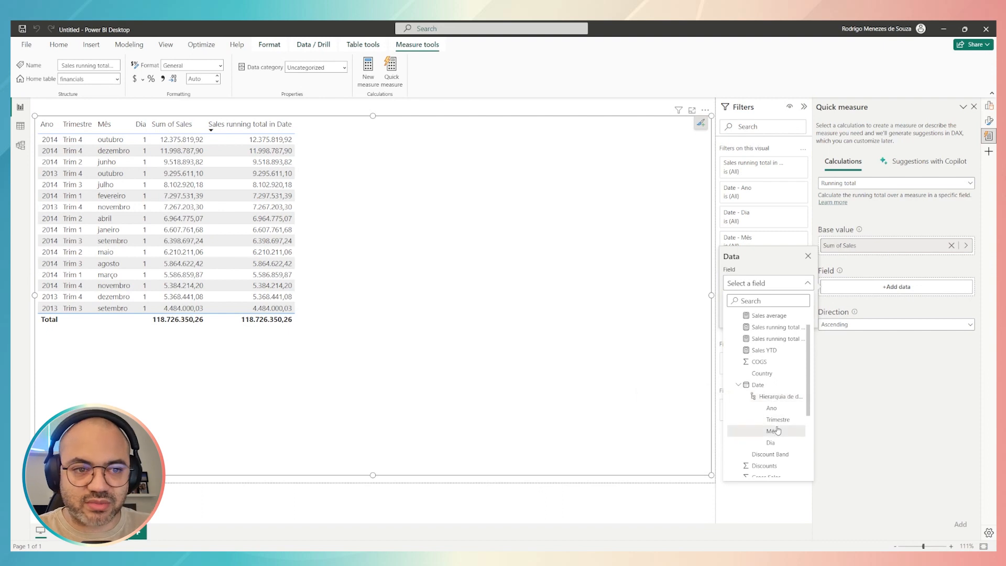
click(772, 408)
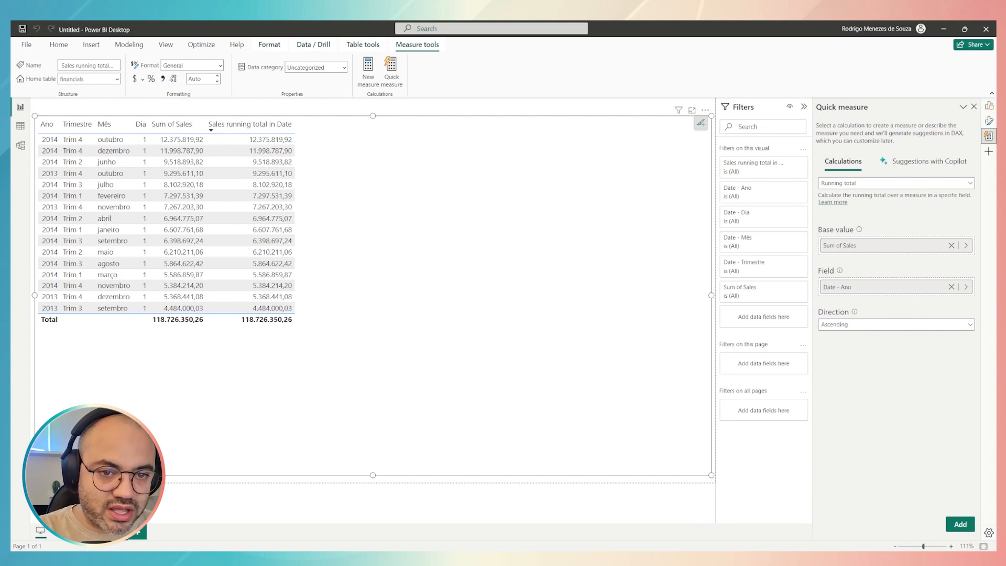
click(960, 524)
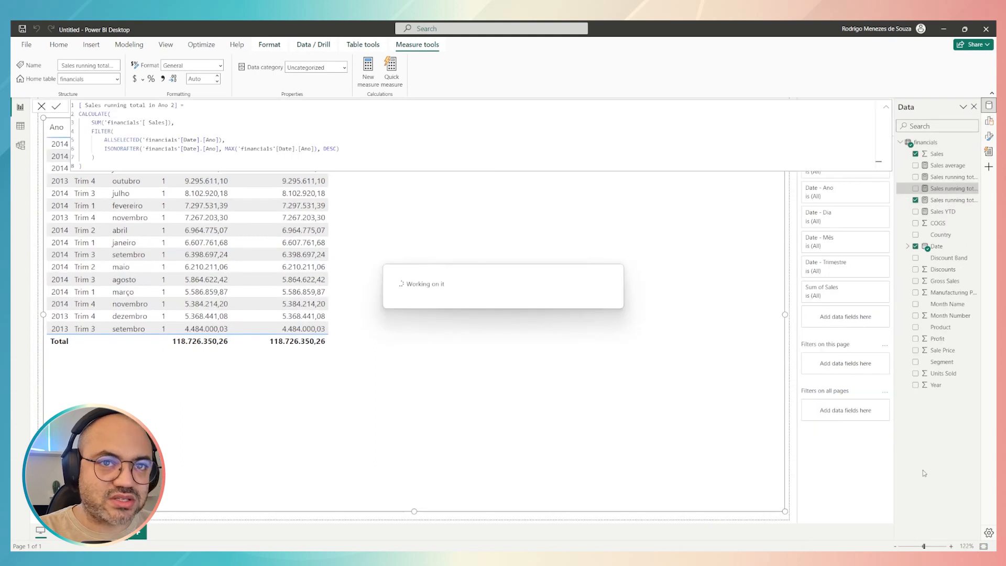
Add the new Ano running total to the table, collapse its formula and compare its rows with the Date running total.
click(915, 189)
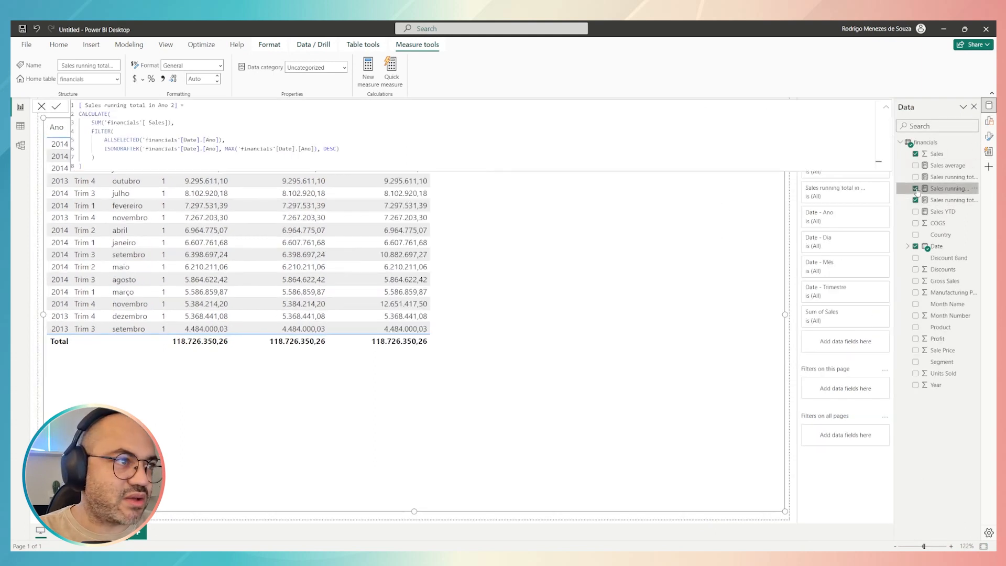
click(884, 111)
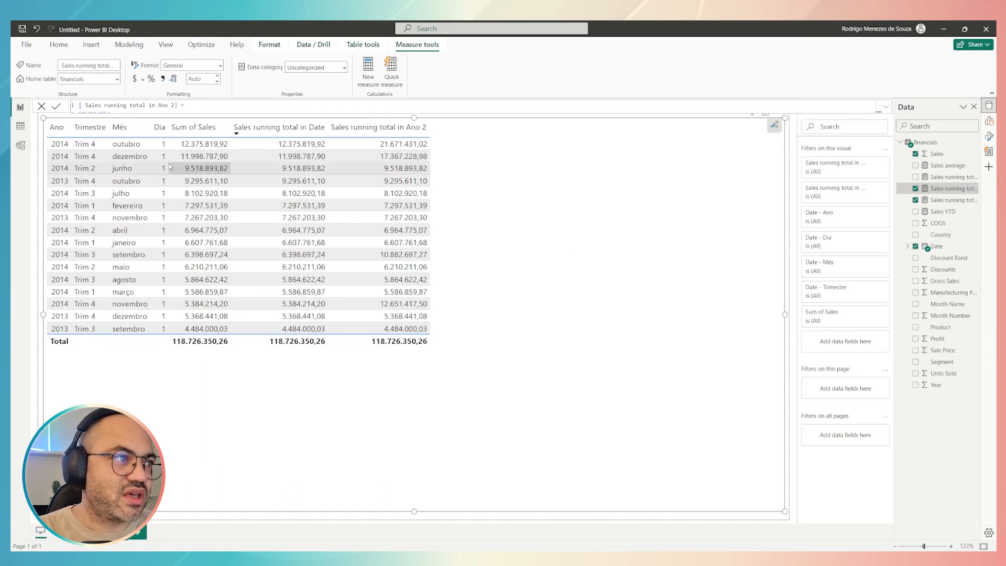
click(52, 145)
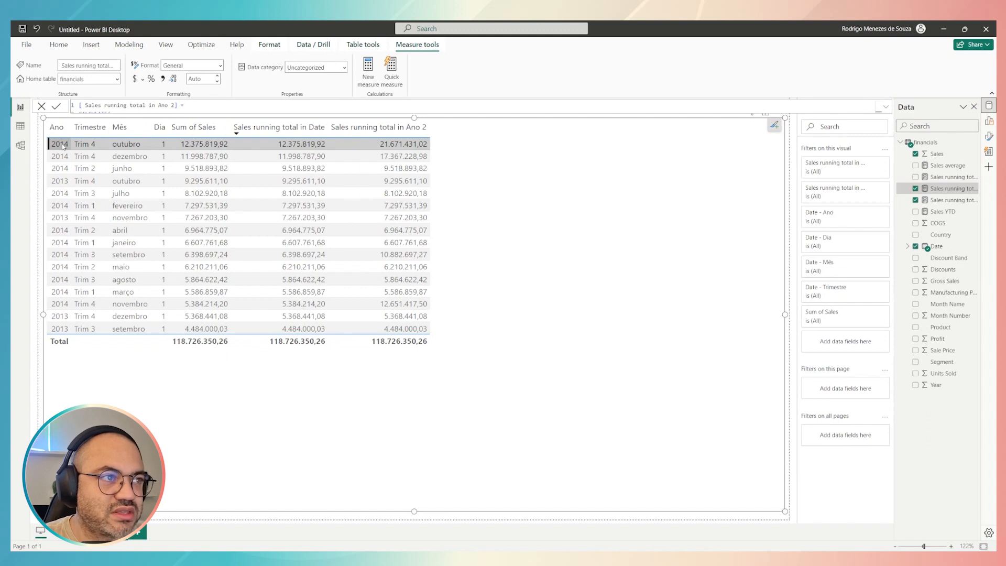
click(406, 156)
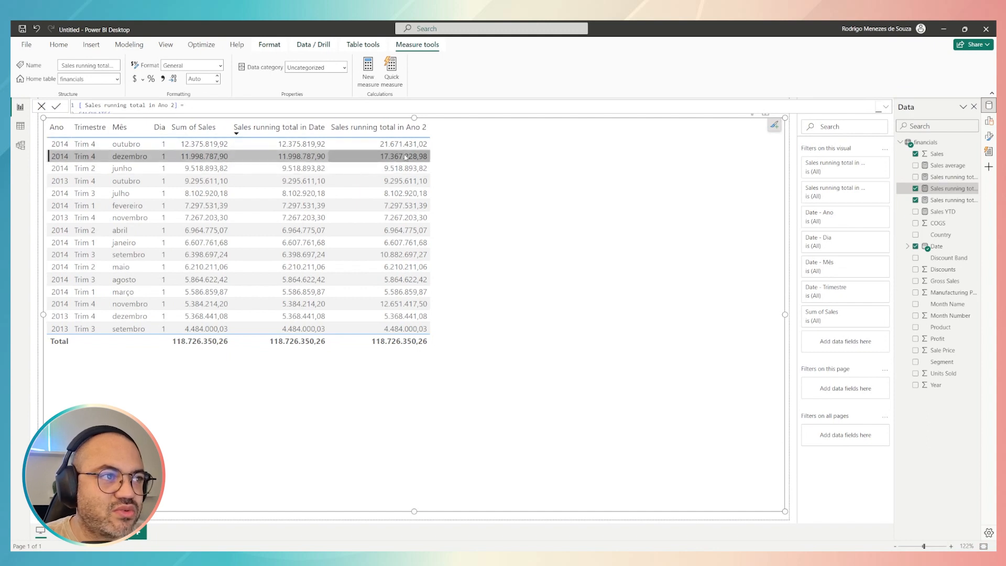
click(413, 218)
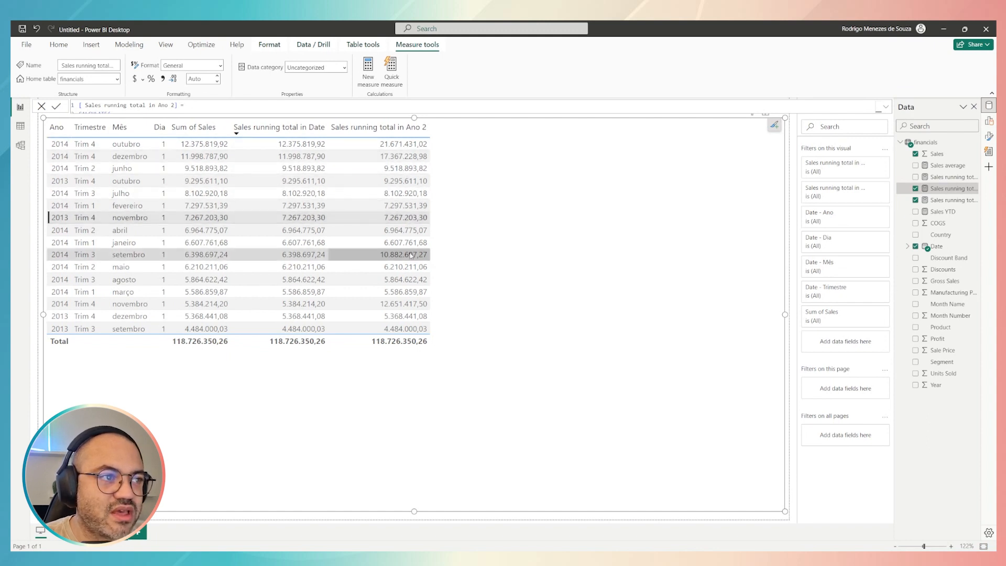
click(406, 168)
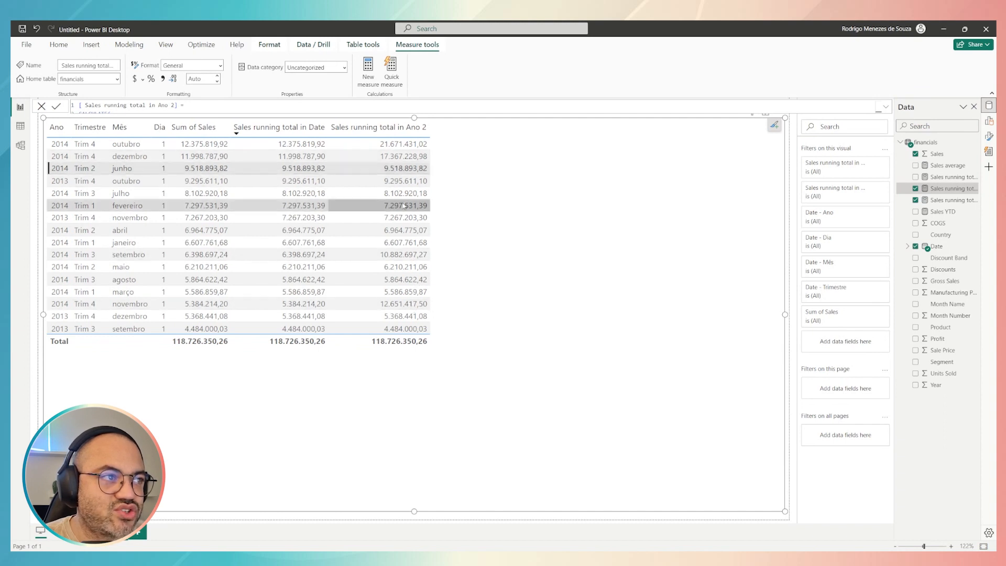
click(247, 153)
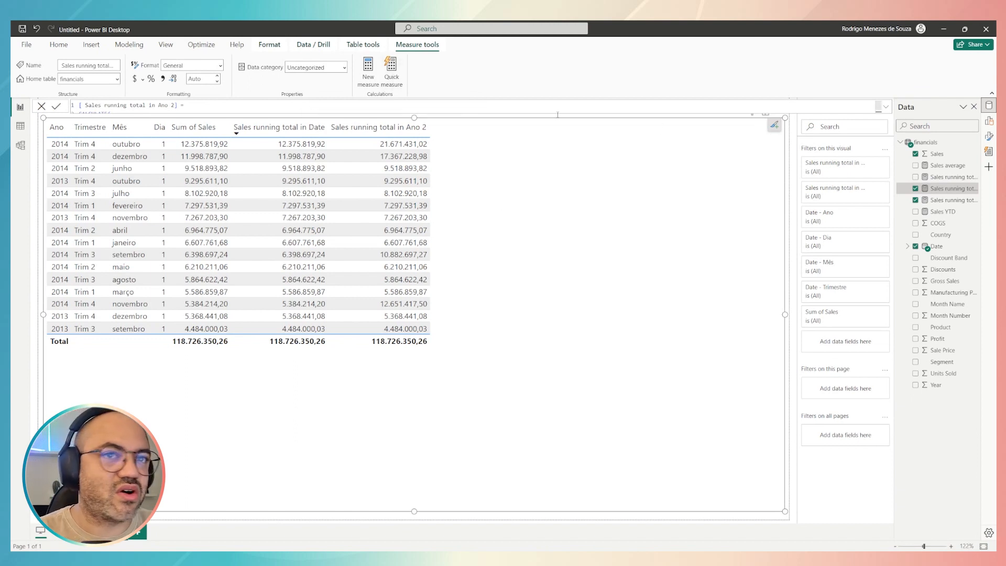
Examine the available quick measure calculations, from aggregates per category and filters to time intelligence, totals, mathematical operations and text.
click(974, 106)
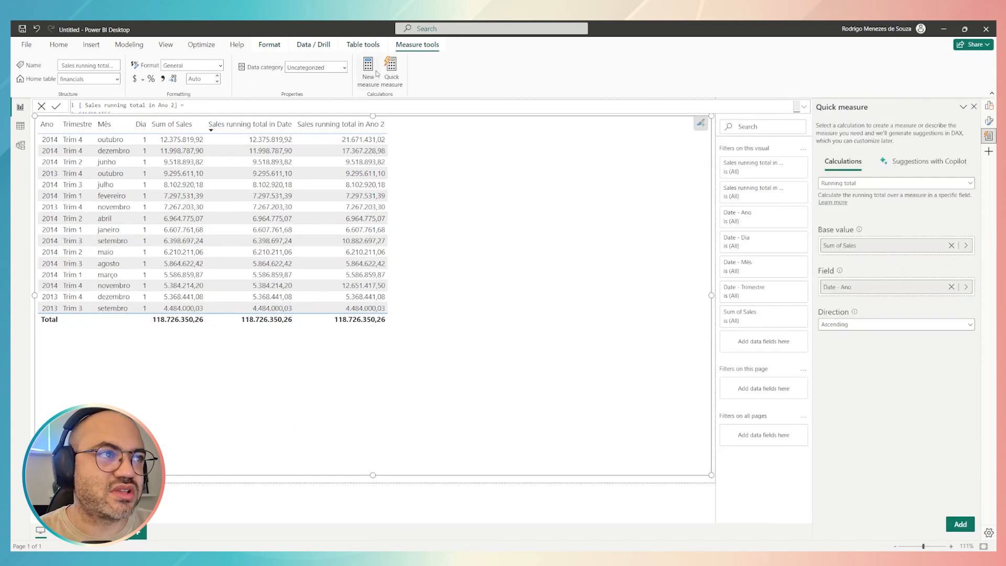
click(899, 183)
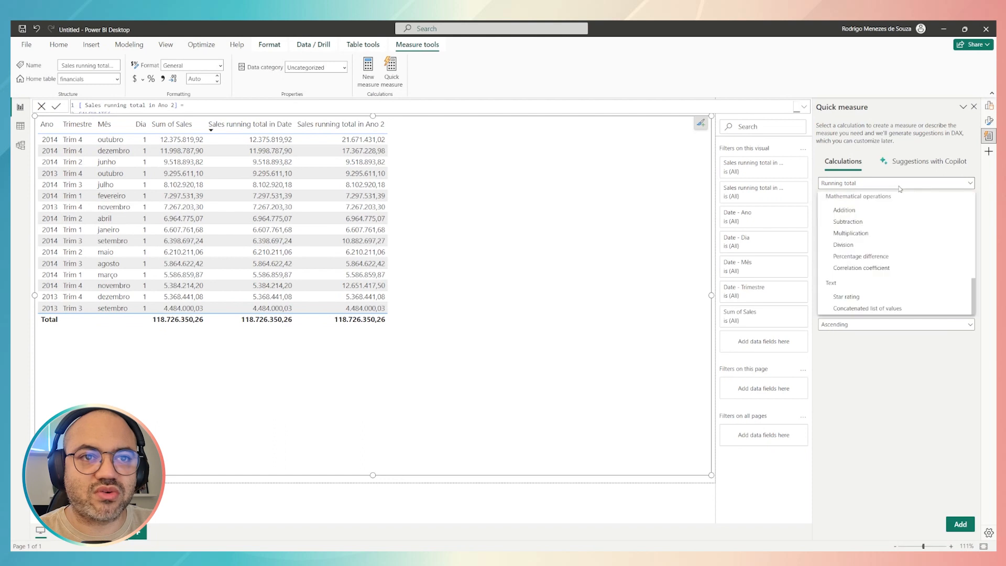
scroll(868, 239, down, 2)
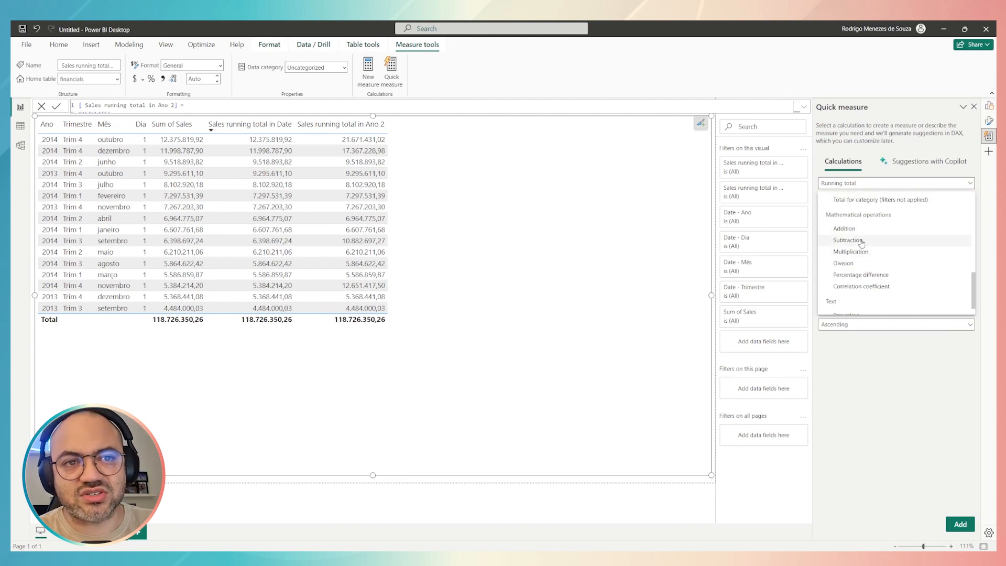
scroll(856, 275, down, 1)
scroll(854, 280, up, 3)
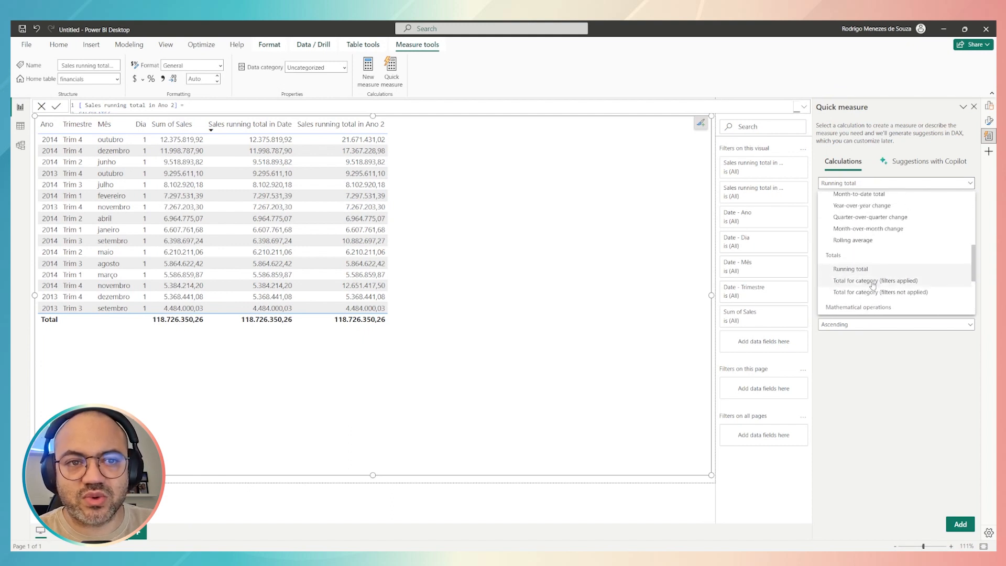
scroll(872, 285, up, 1)
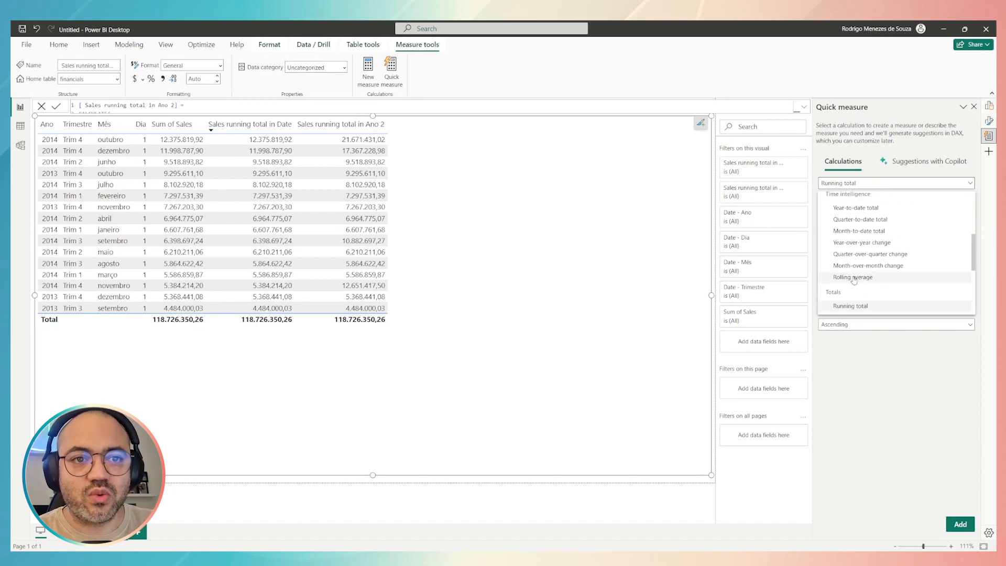
scroll(896, 286, up, 1)
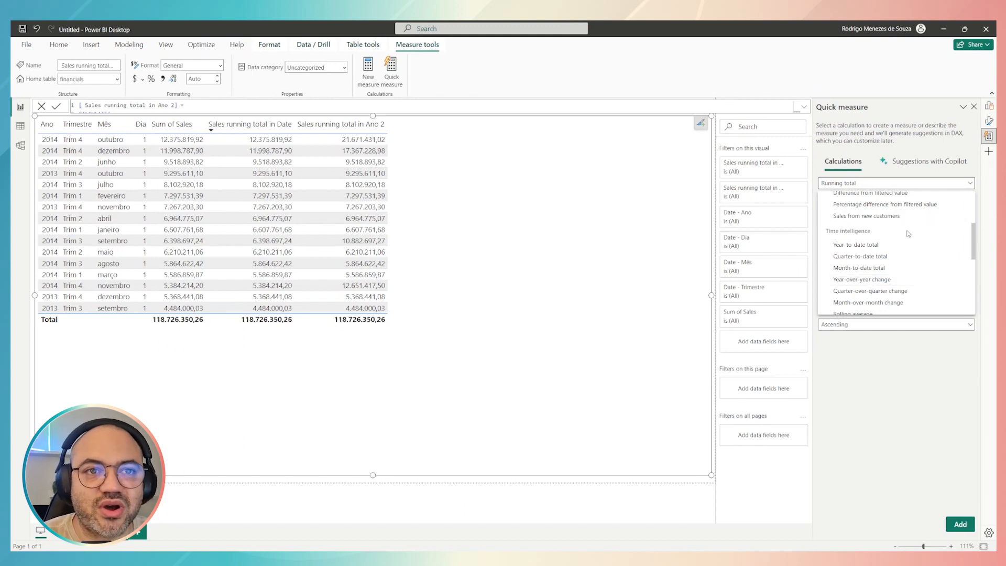
scroll(872, 286, up, 2)
scroll(870, 296, up, 1)
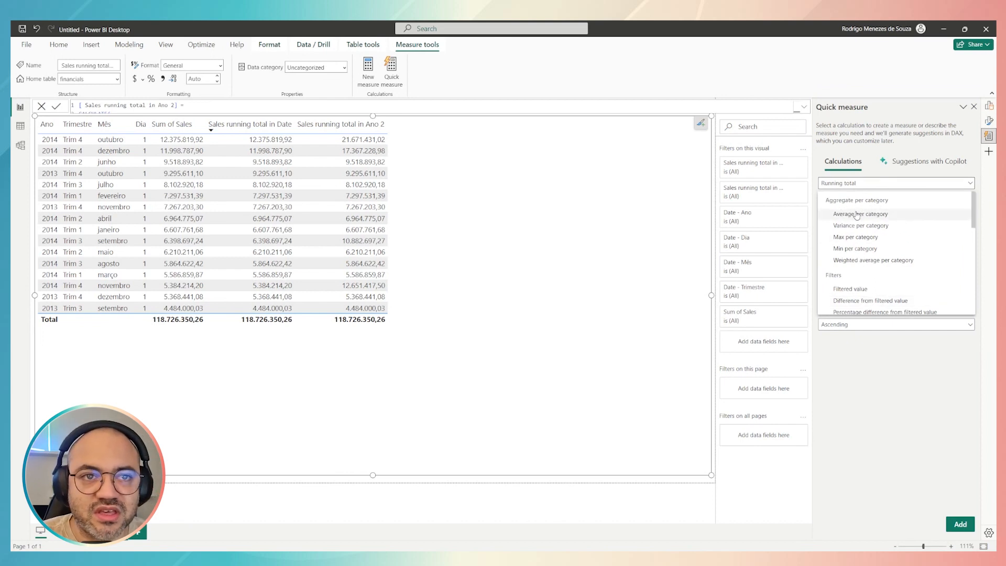
scroll(842, 269, down, 1)
scroll(842, 271, up, 1)
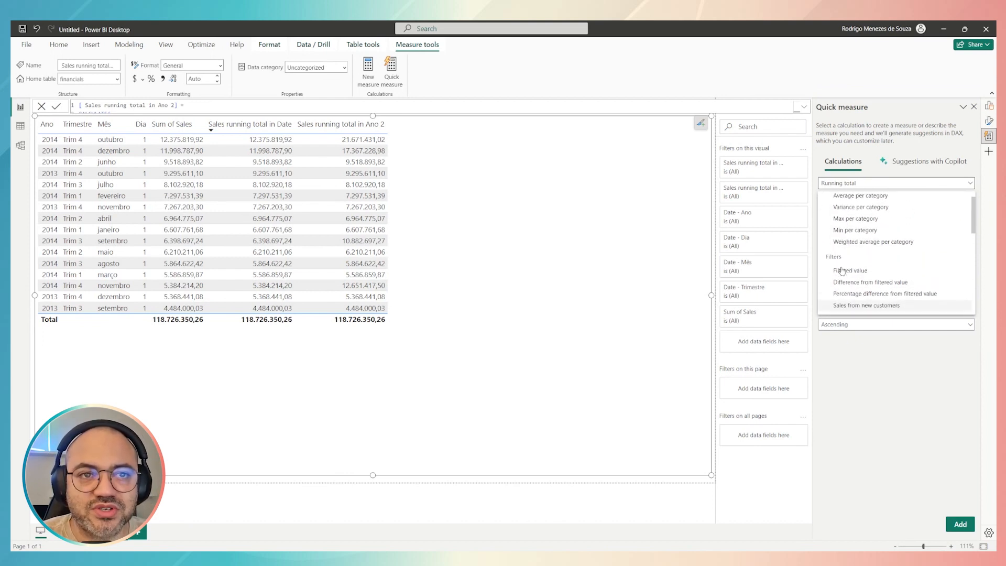
scroll(889, 274, down, 1)
scroll(889, 274, down, 4)
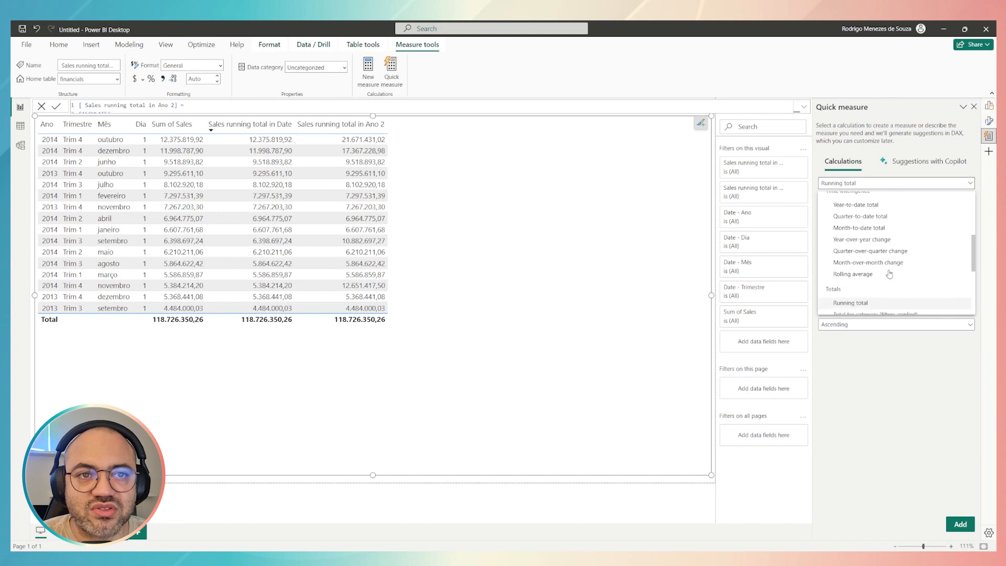
scroll(889, 273, up, 5)
scroll(889, 273, up, 1)
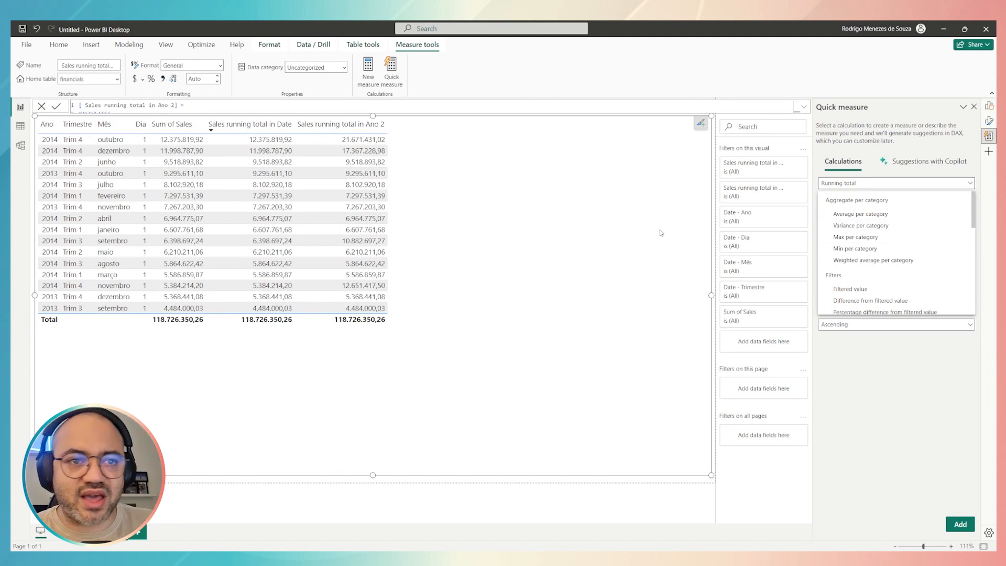
click(515, 220)
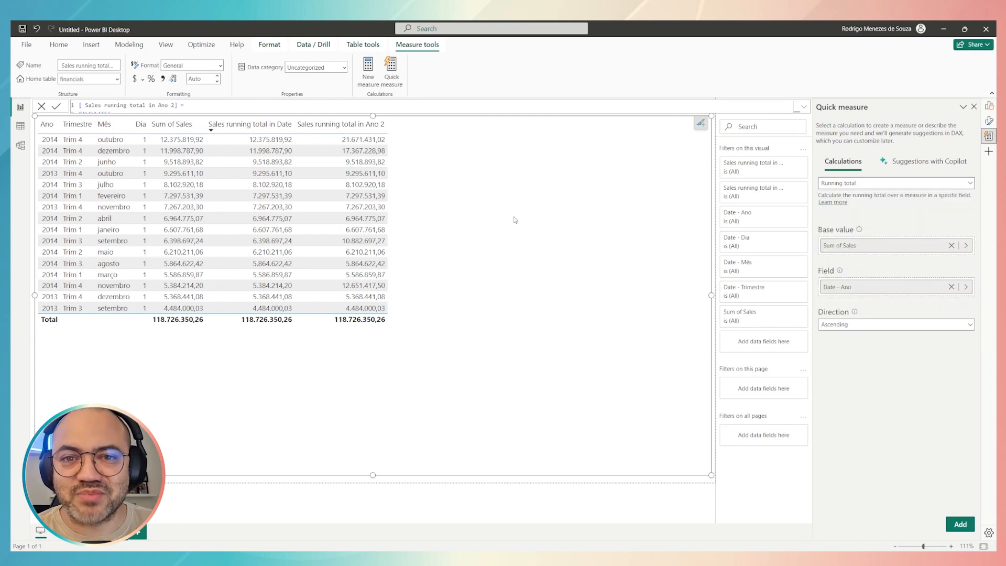